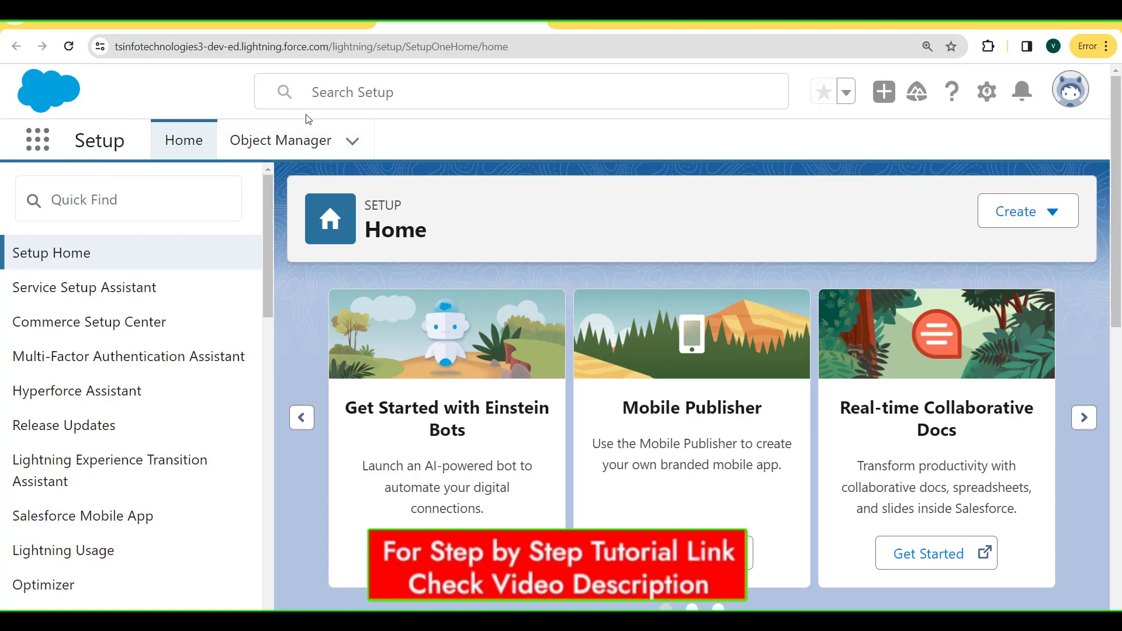
Find the custom object Project in the Object Manager by searching for "project" and open it
click(306, 140)
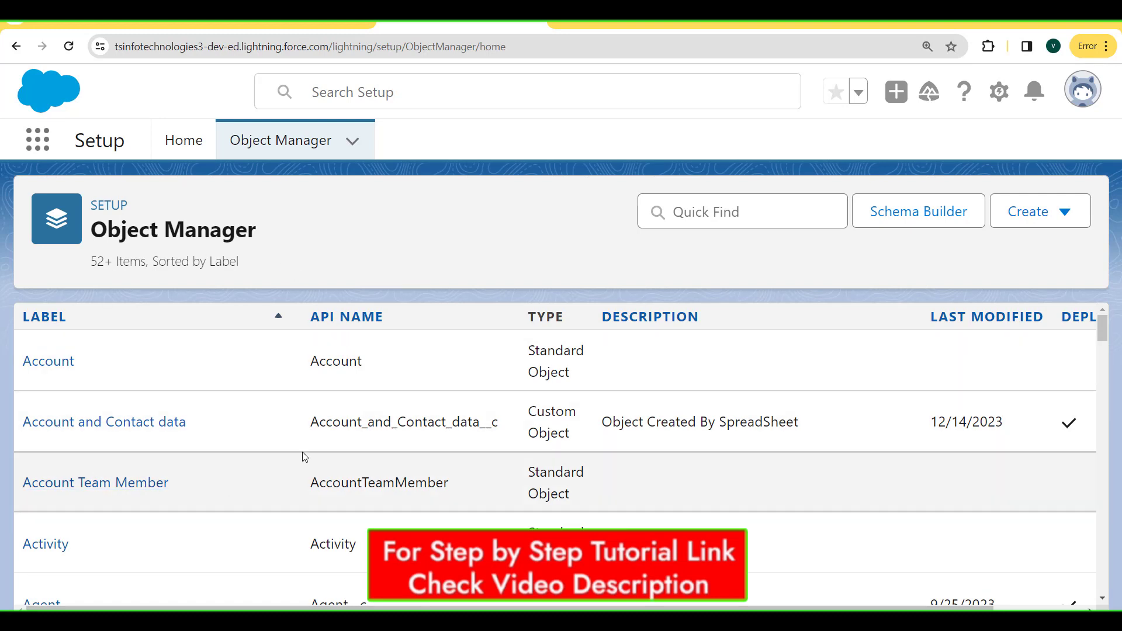
click(696, 219)
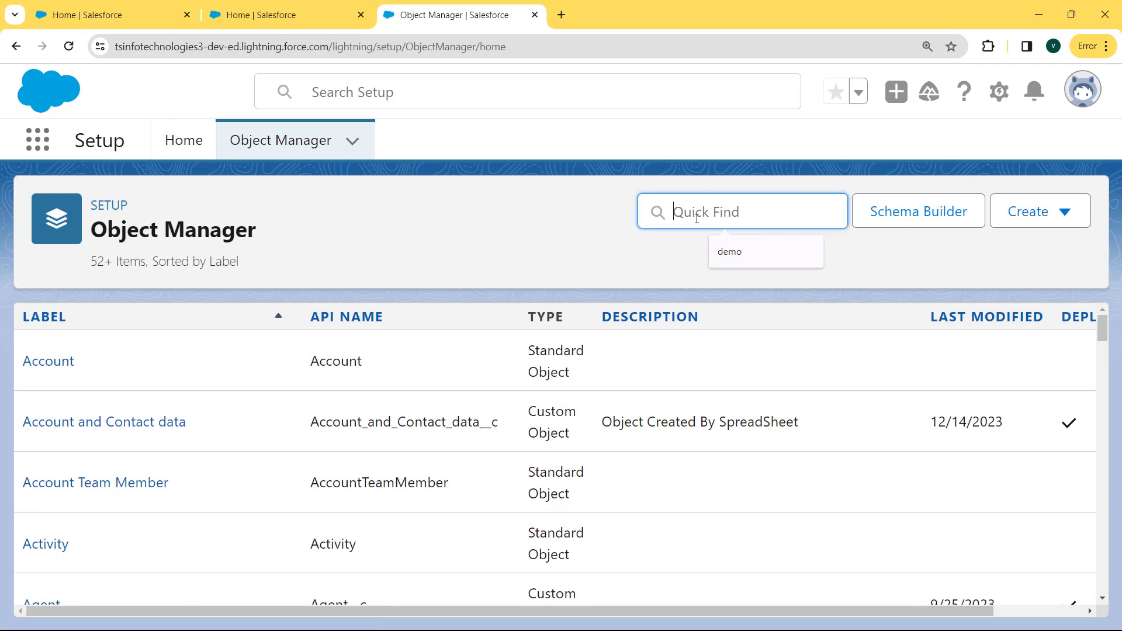
text(projec)
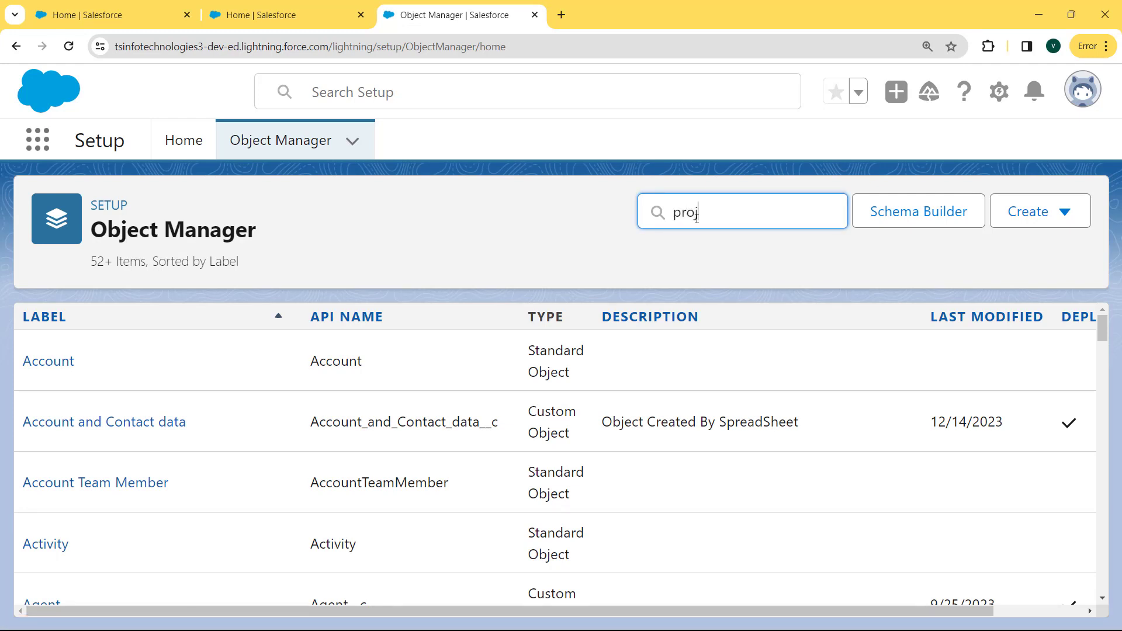
text(t)
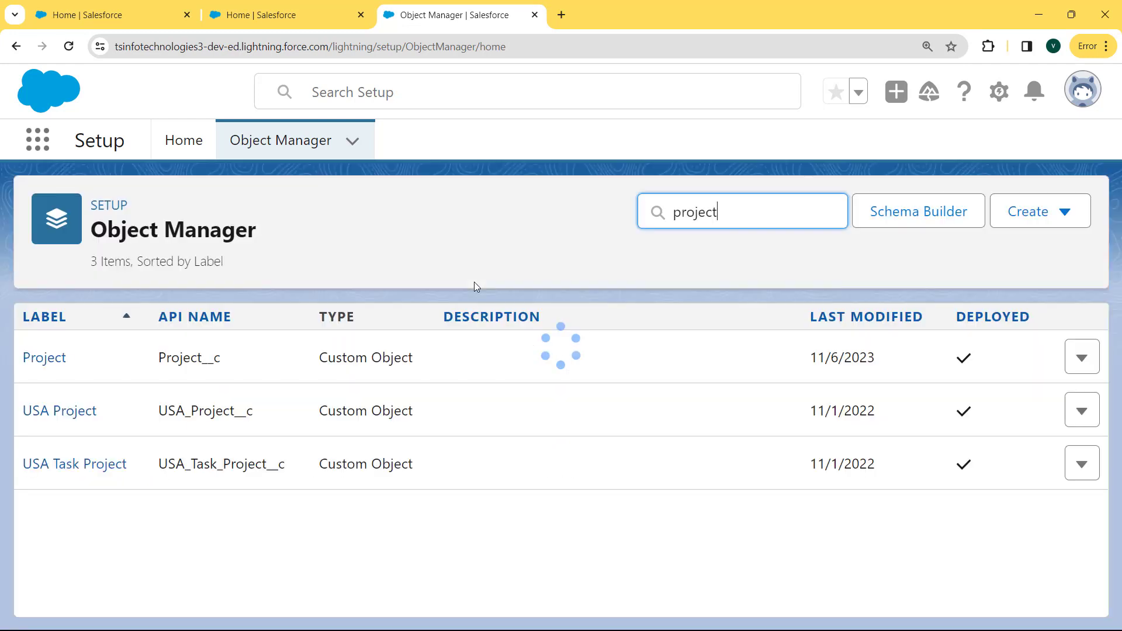
click(62, 368)
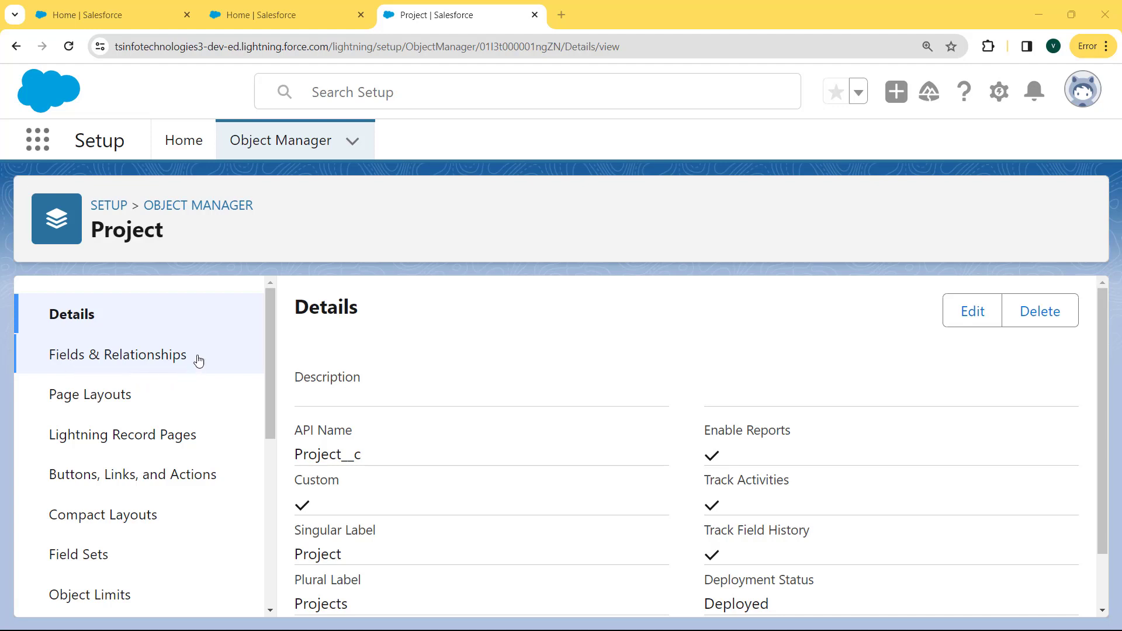
Open the Project Status field of the Project object for editing and start changing its field type
click(90, 356)
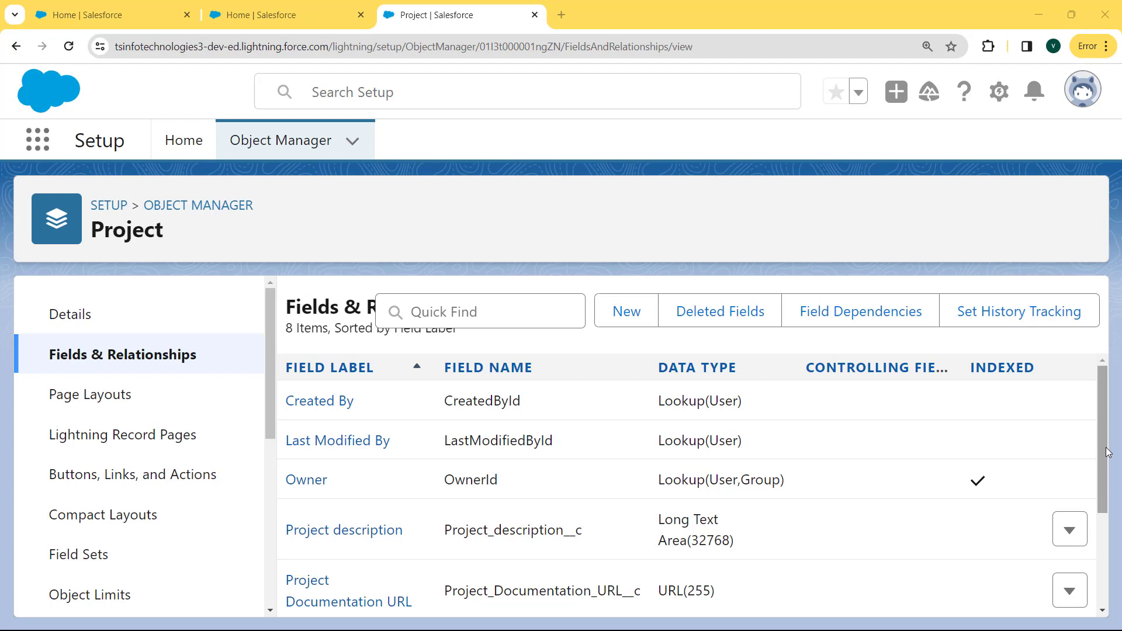
drag(1106, 454, 1107, 545)
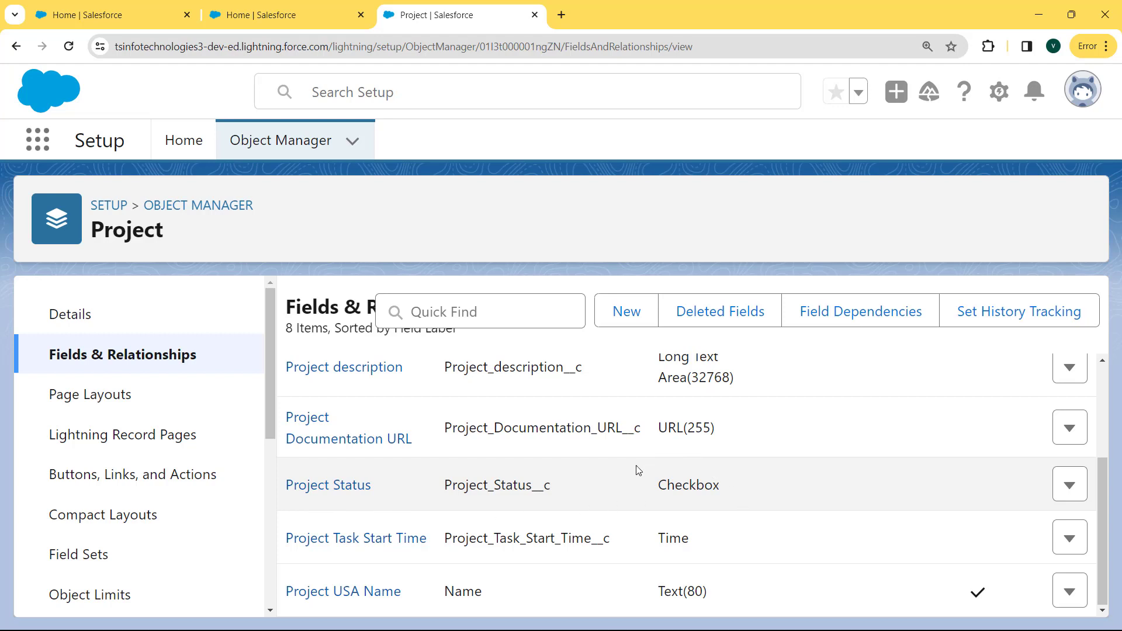
click(344, 492)
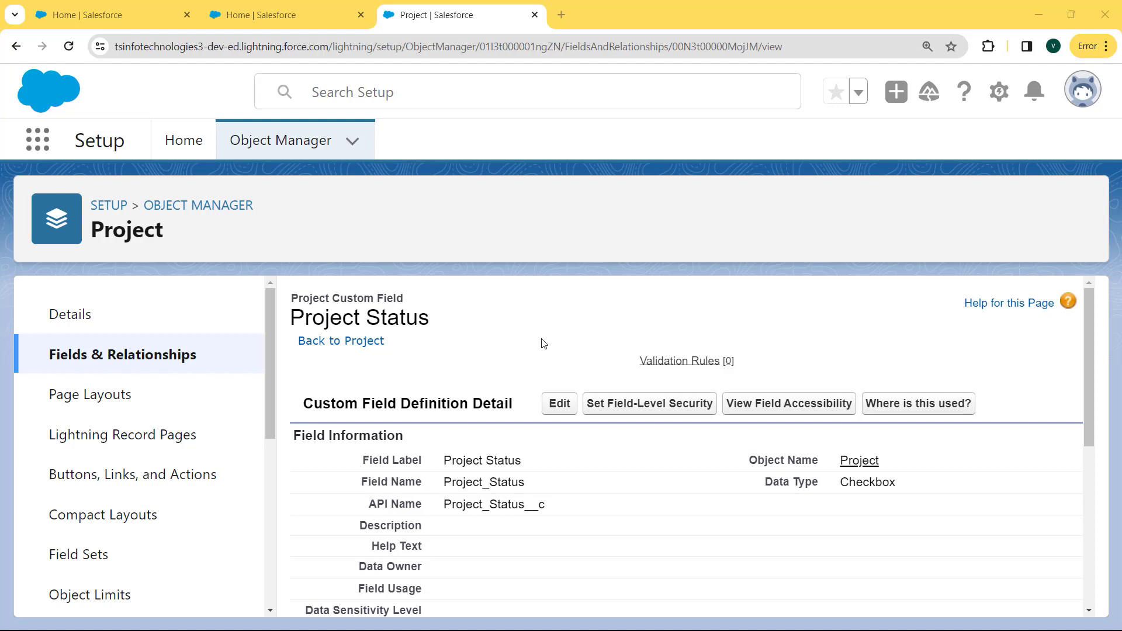
click(553, 412)
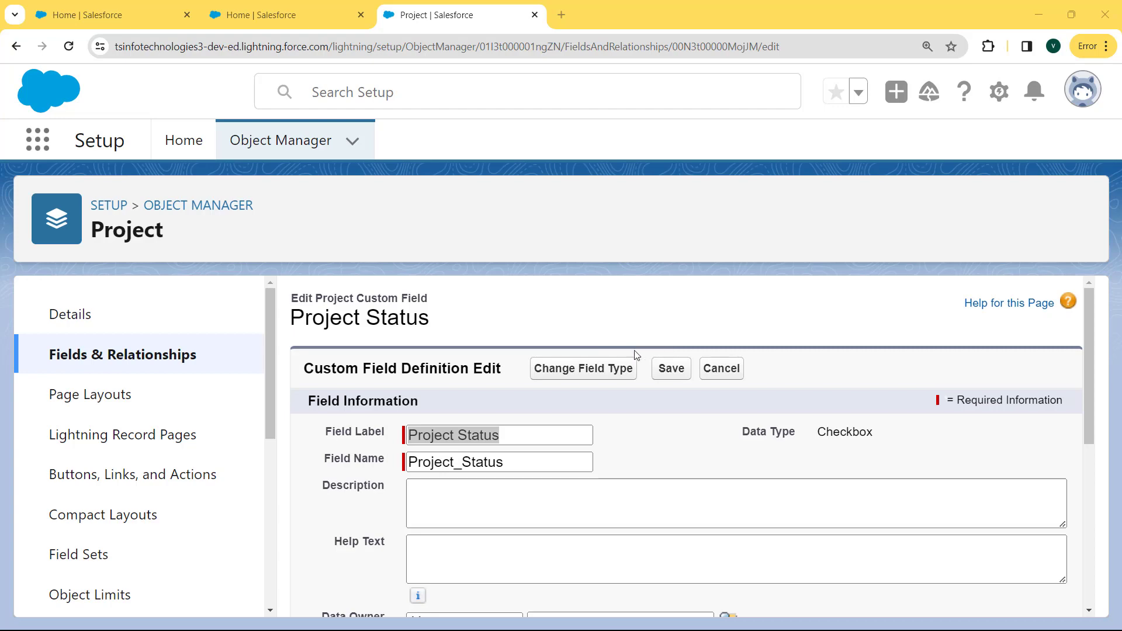
click(585, 376)
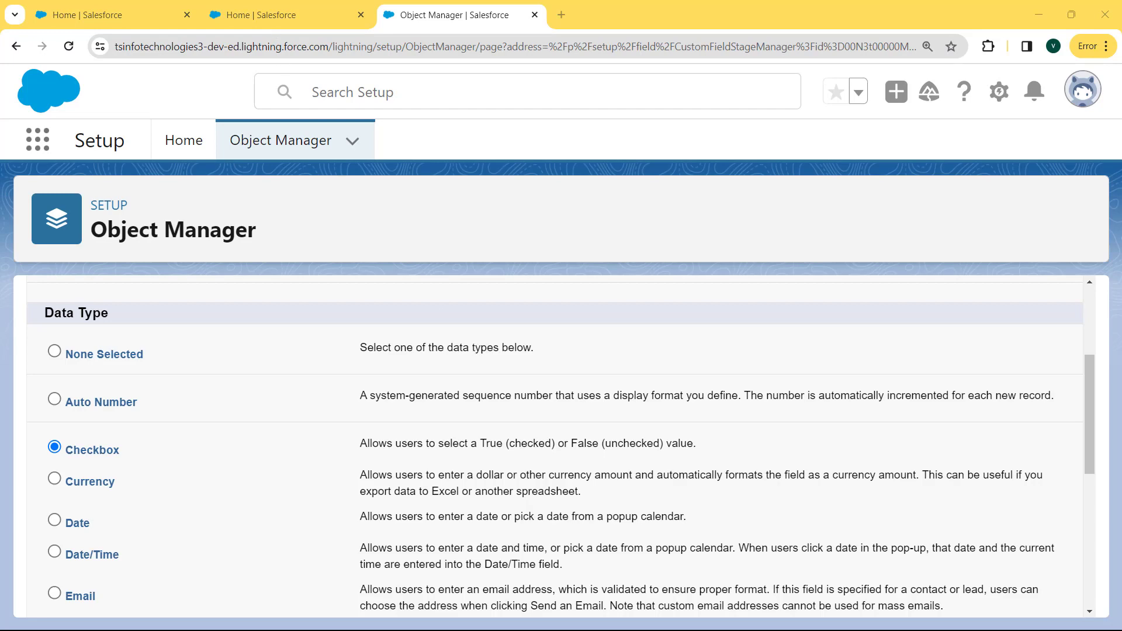
Select Picklist as the new data type, accept the data loss warning and continue to the field details
mouse_move(1093, 402)
mouse_down()
mouse_move(1094, 381)
mouse_move(1091, 418)
mouse_up()
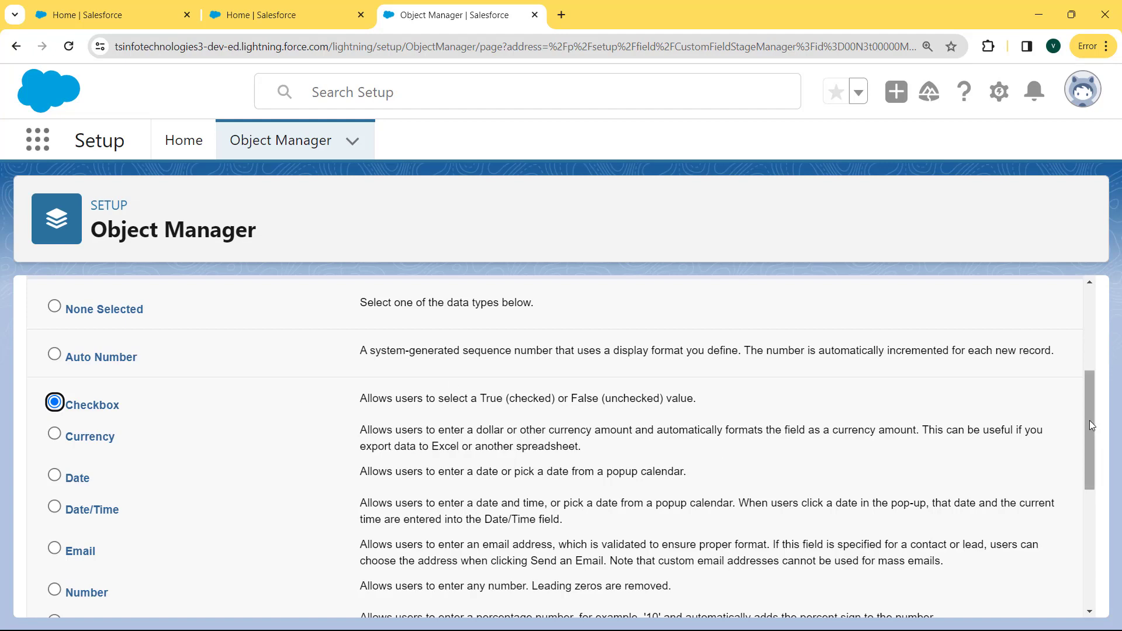
drag(1090, 420, 1086, 500)
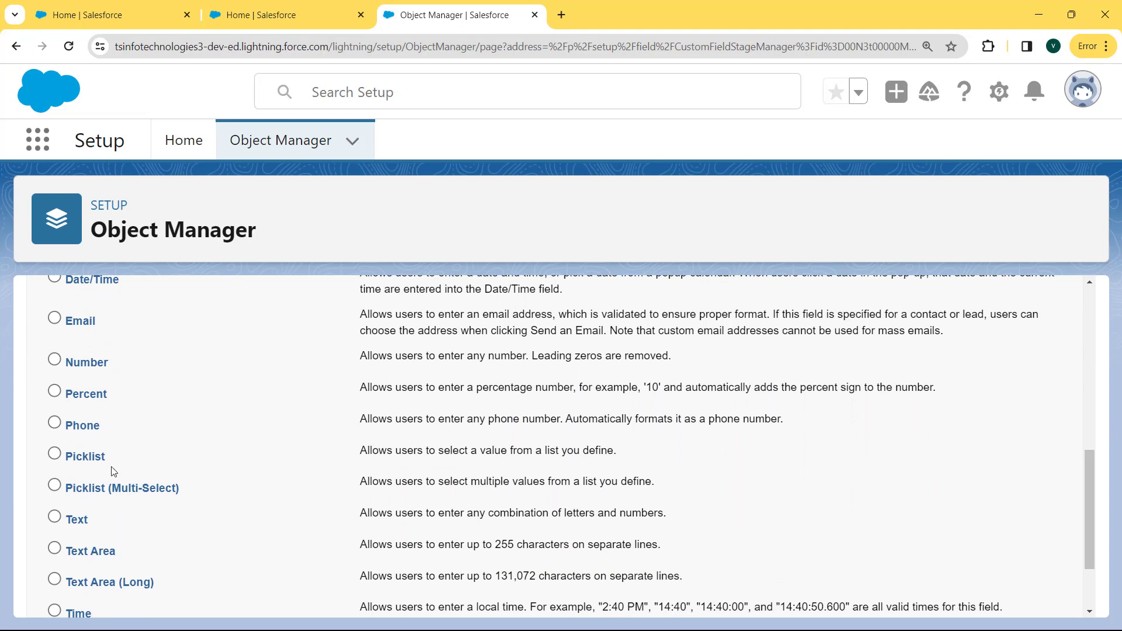
click(54, 453)
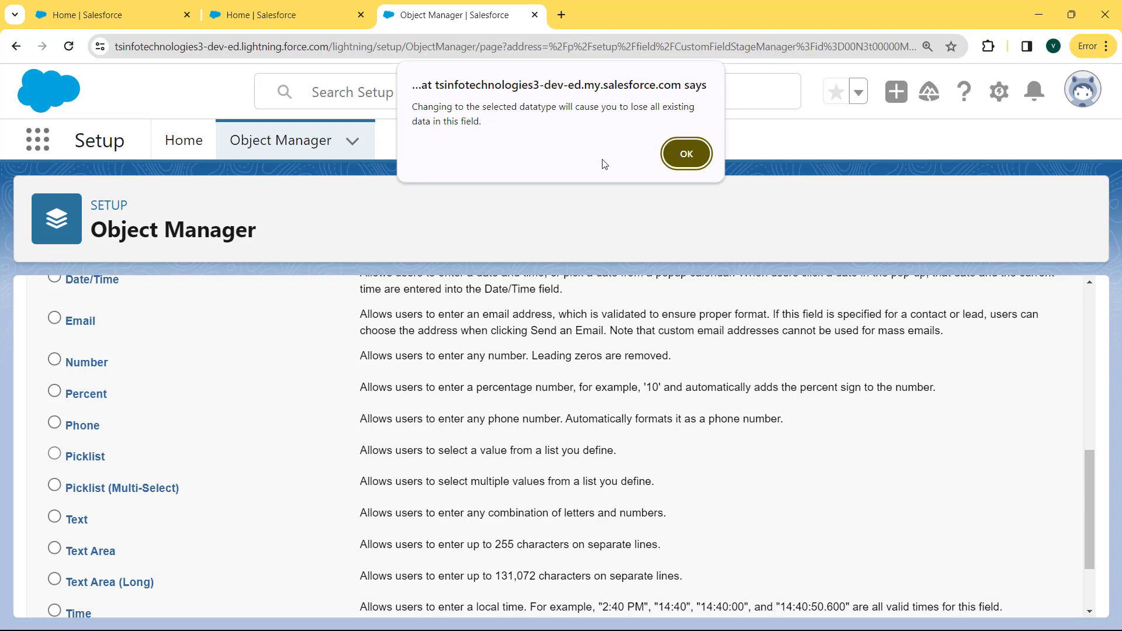
click(686, 158)
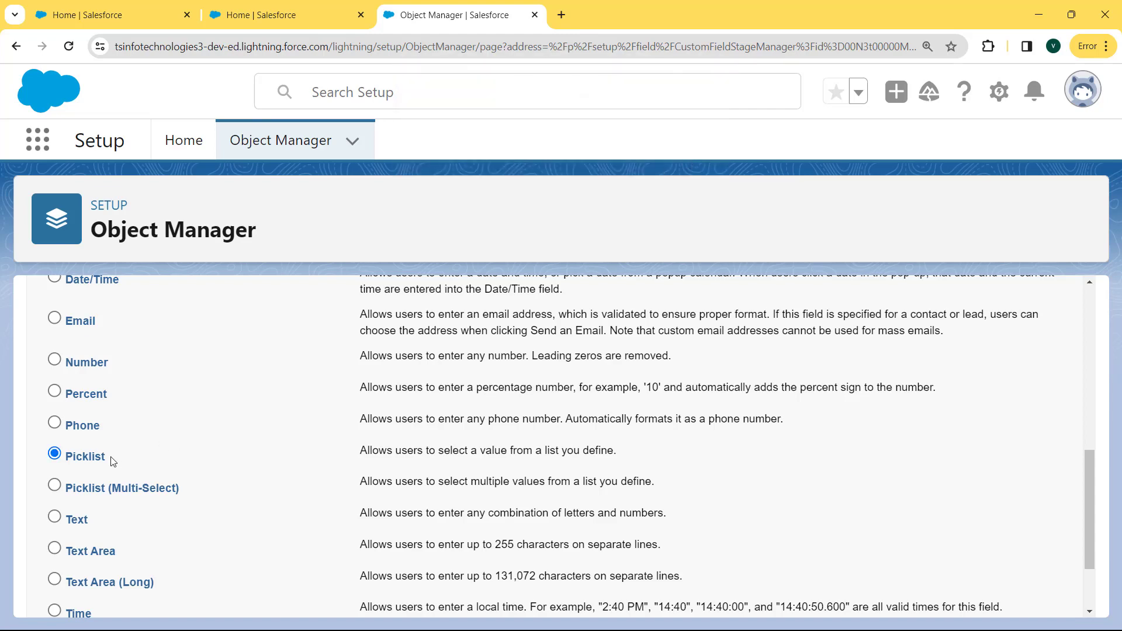
drag(107, 462, 67, 456)
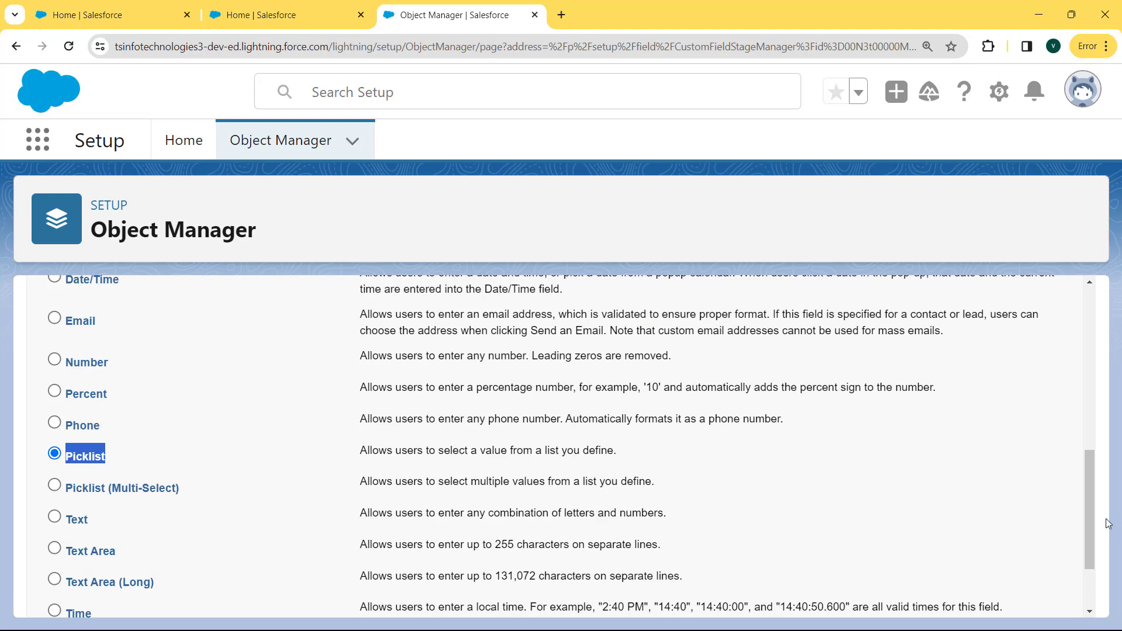
drag(1089, 517, 1092, 559)
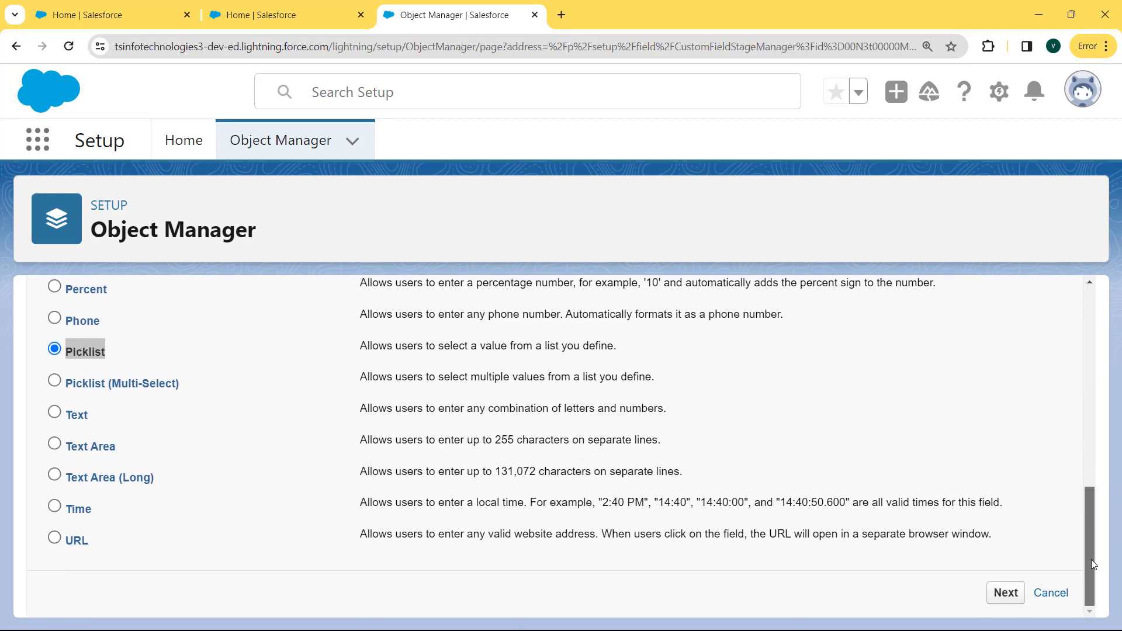
click(1006, 593)
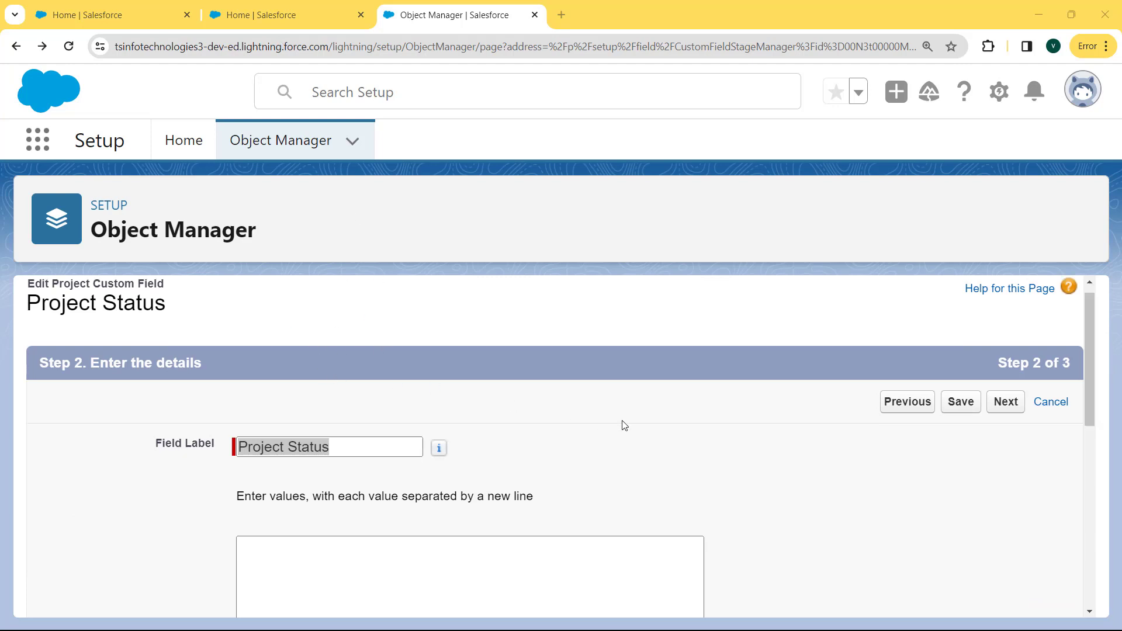
Enter the picklist values "Planning Development", "Testing" and "Completion" on separate lines for Project Status
drag(1090, 336, 1094, 380)
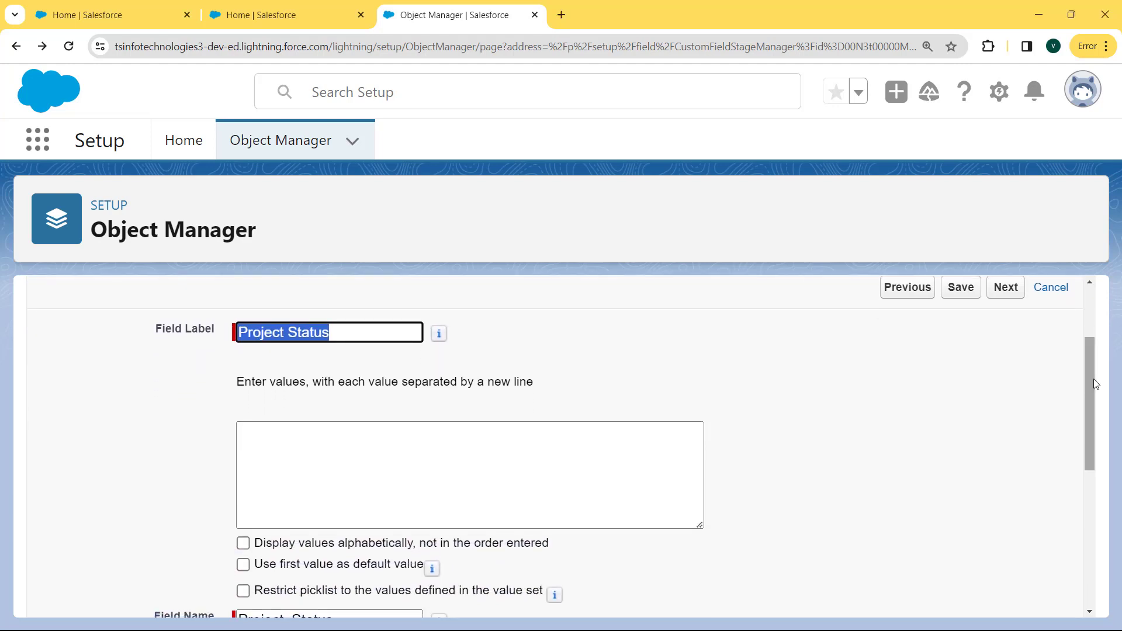
click(496, 439)
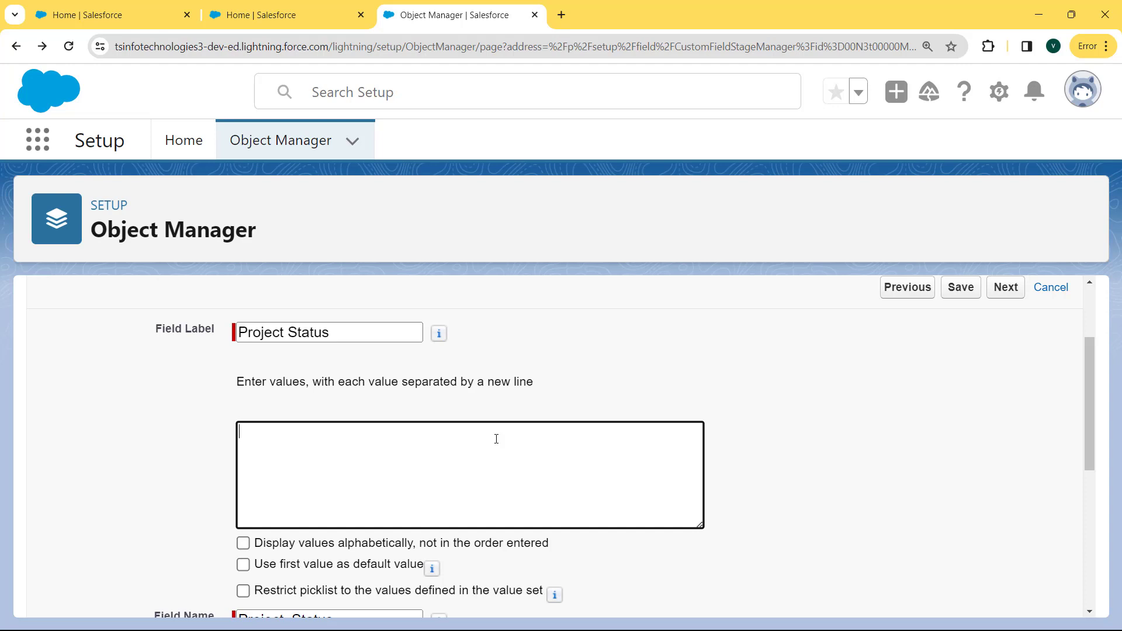
text(Planning Develop)
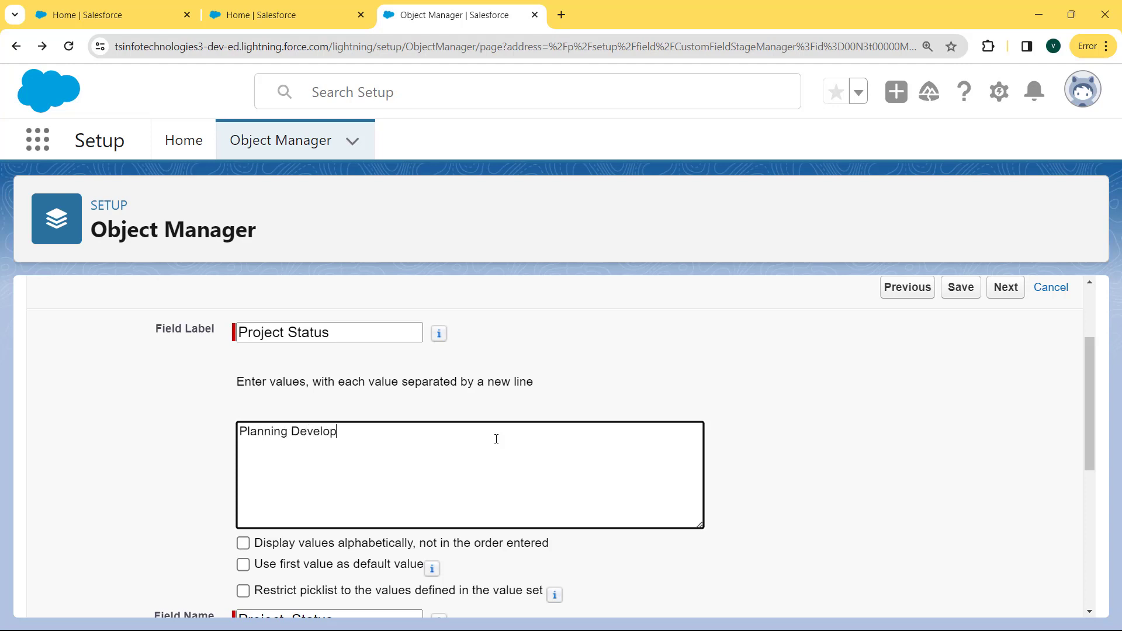
text(ment)
key(Return)
text(Testing)
key(Return)
text(Completio)
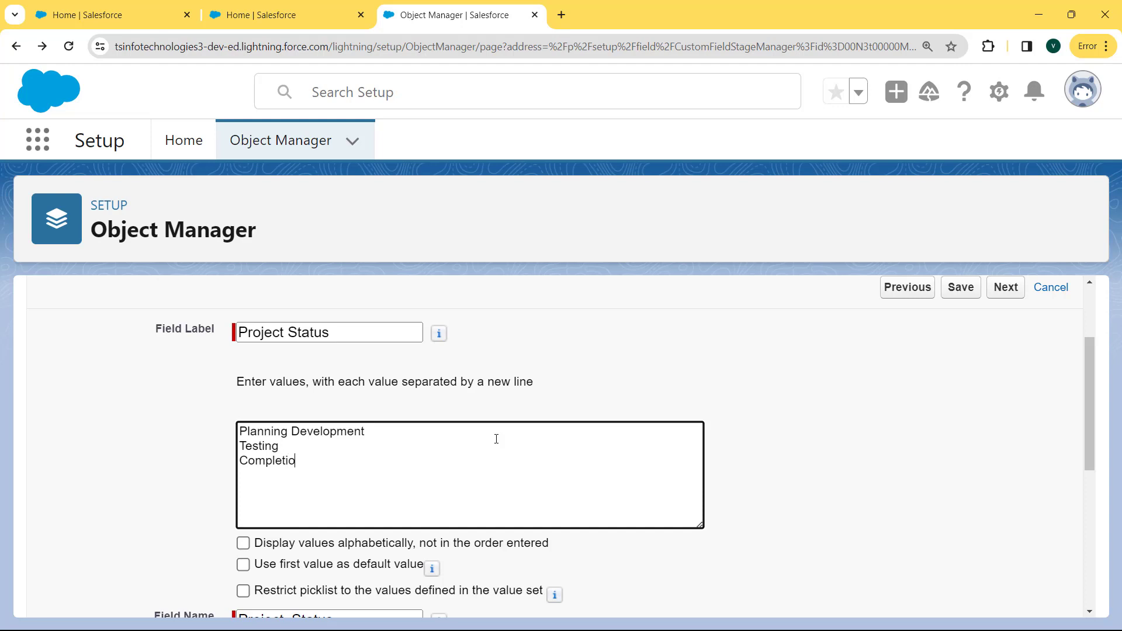
text(n)
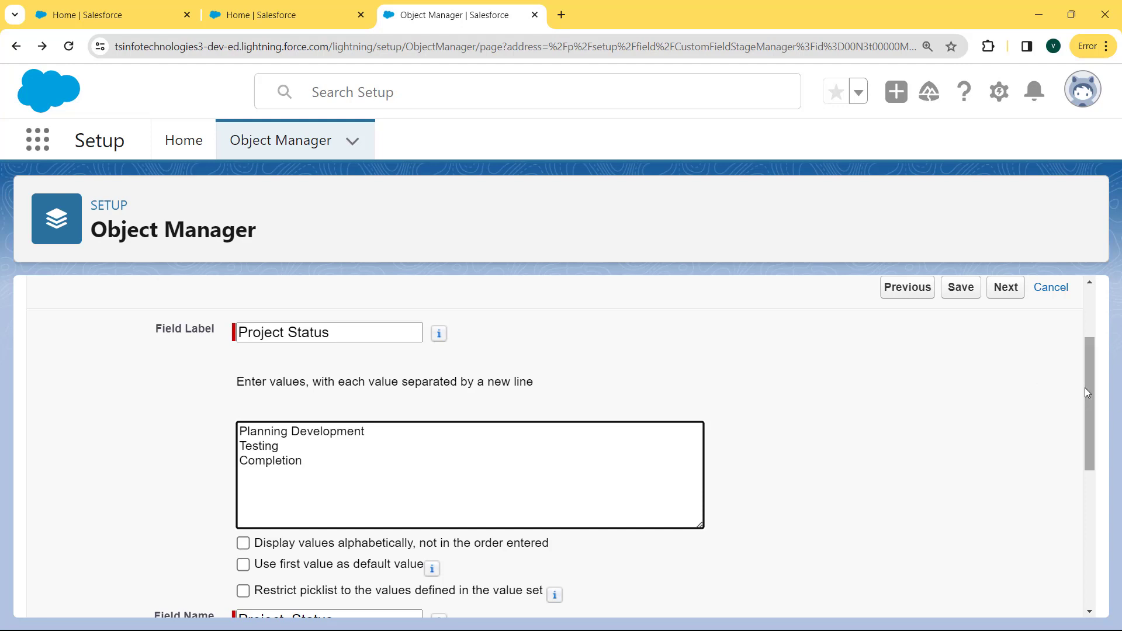
Save the field type change and check the data type of Project Status in the object's field list
drag(1086, 387, 1085, 543)
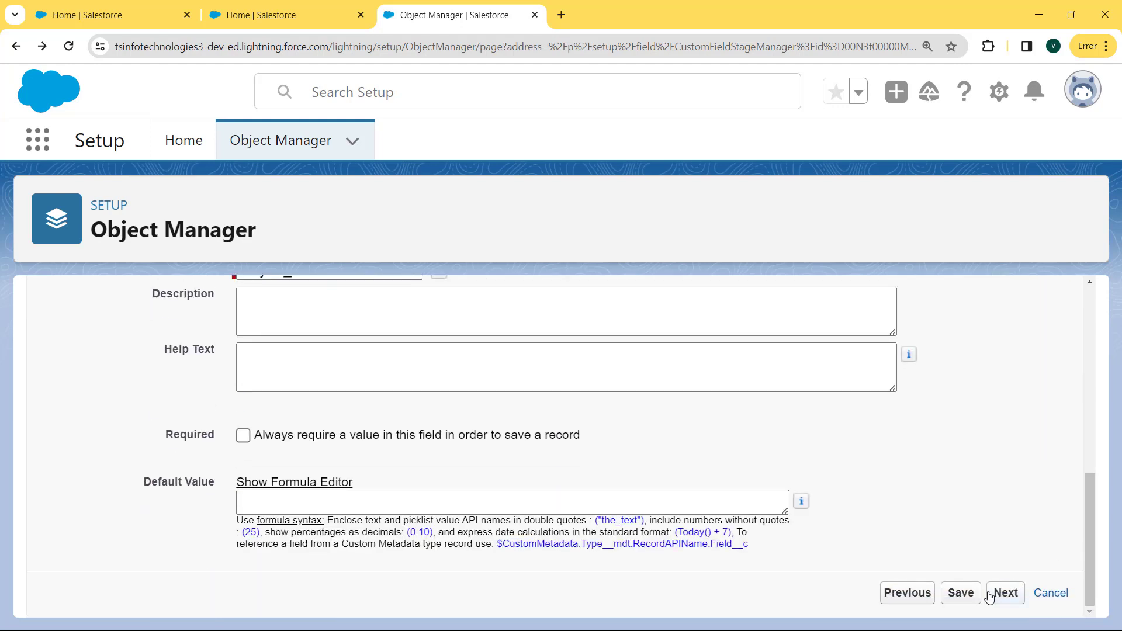
click(962, 594)
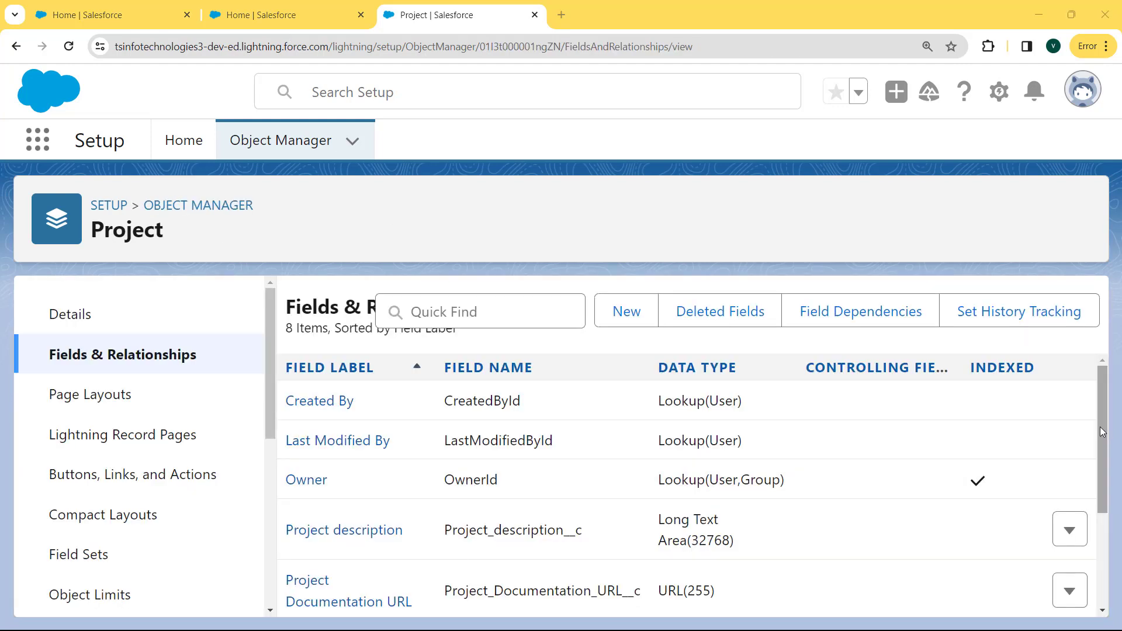
drag(1103, 433, 1112, 493)
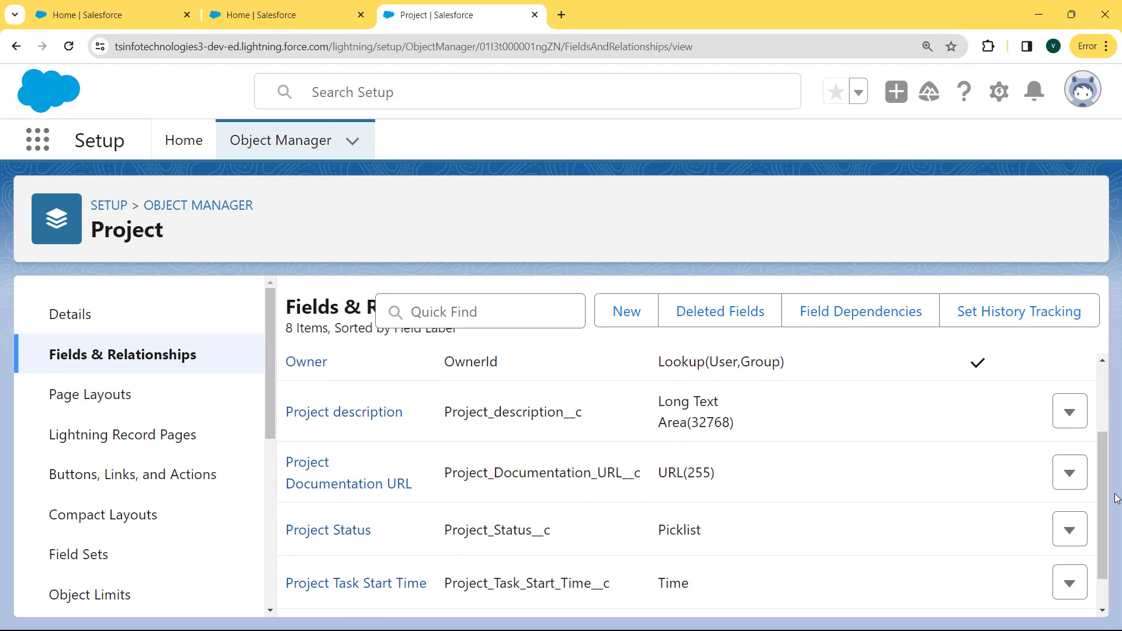
drag(724, 532, 286, 526)
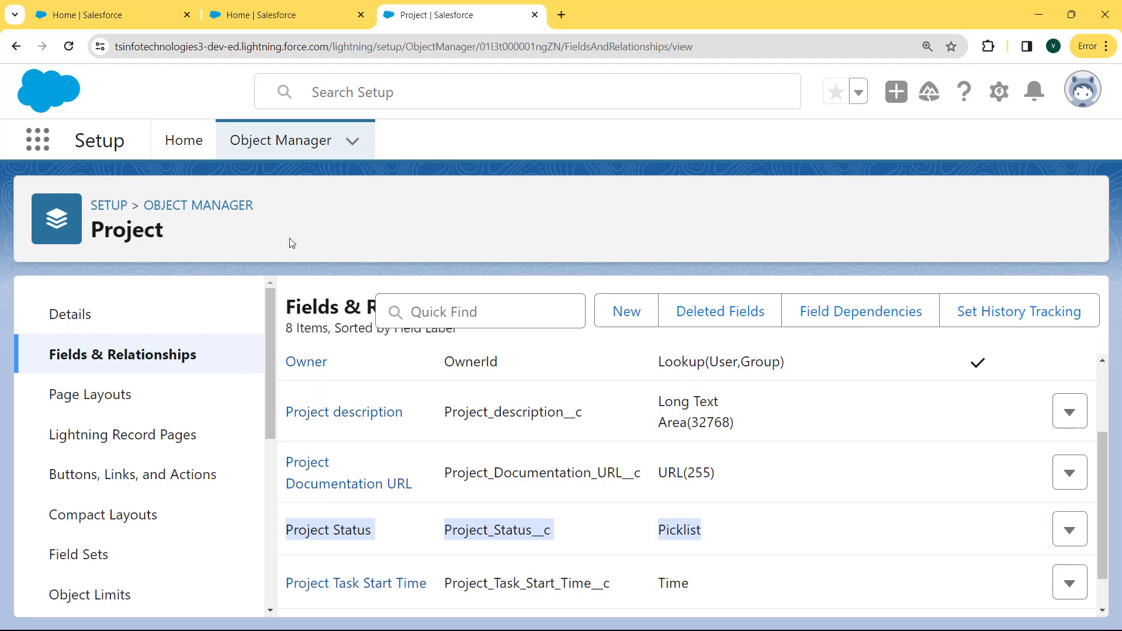
Switch to the Sales app by searching for "sales" and open its Projects list
click(45, 146)
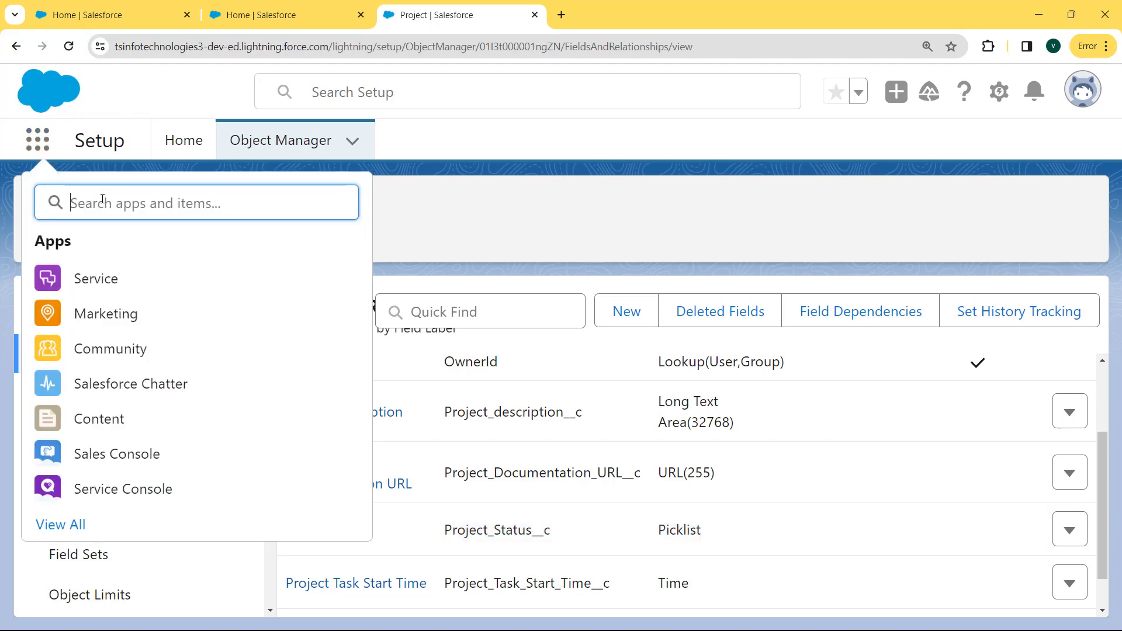
text(sales)
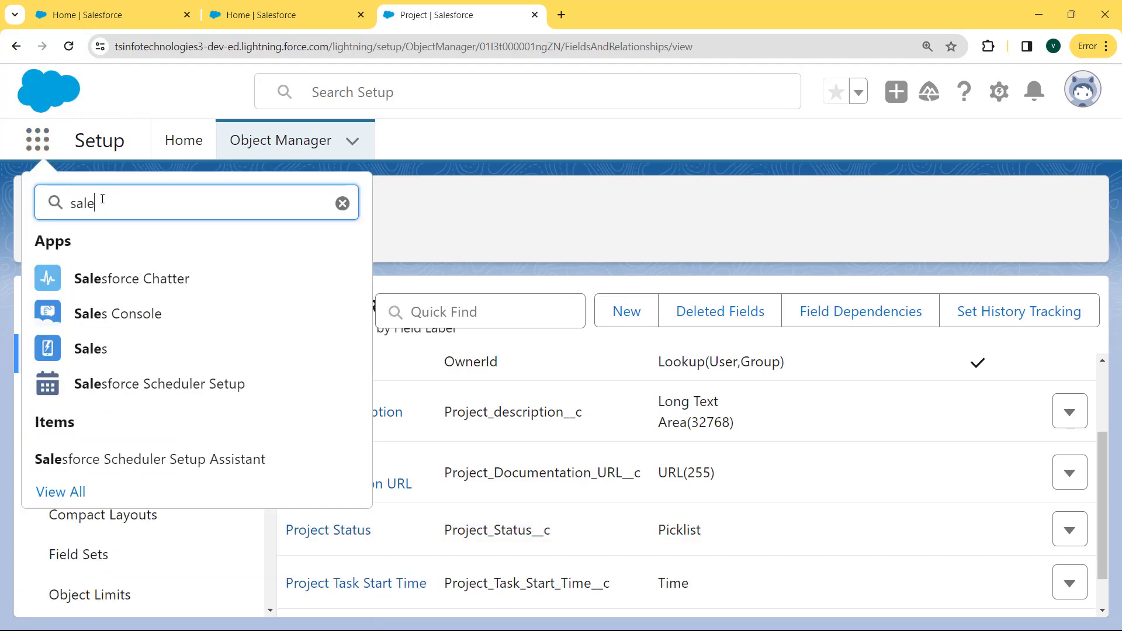
click(92, 349)
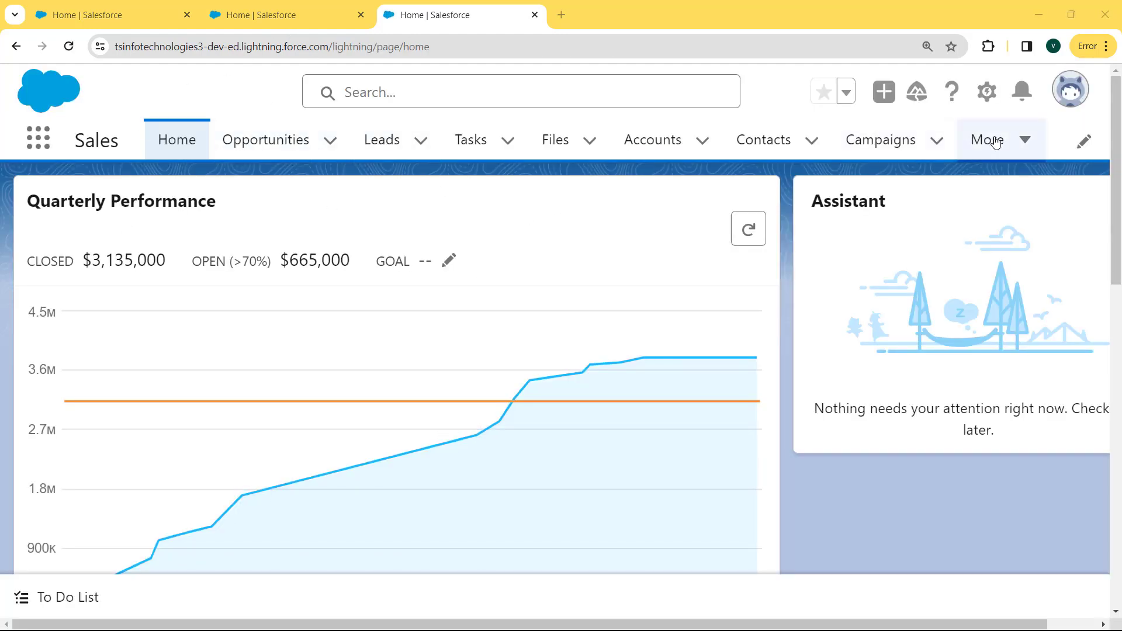
click(1027, 139)
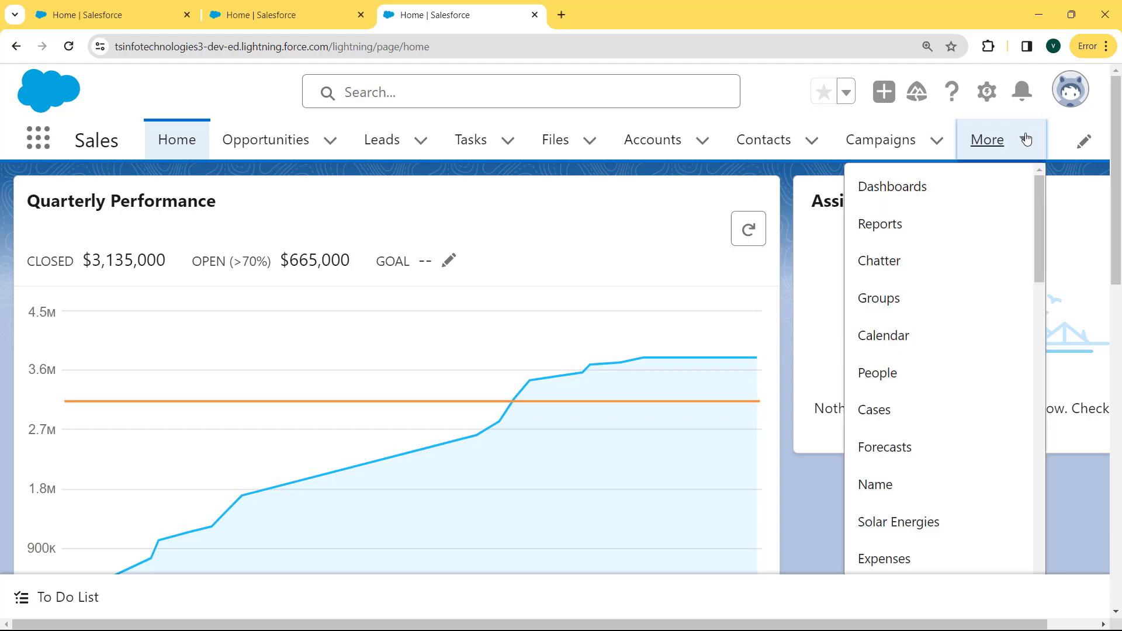
scroll(1039, 240, down, 1)
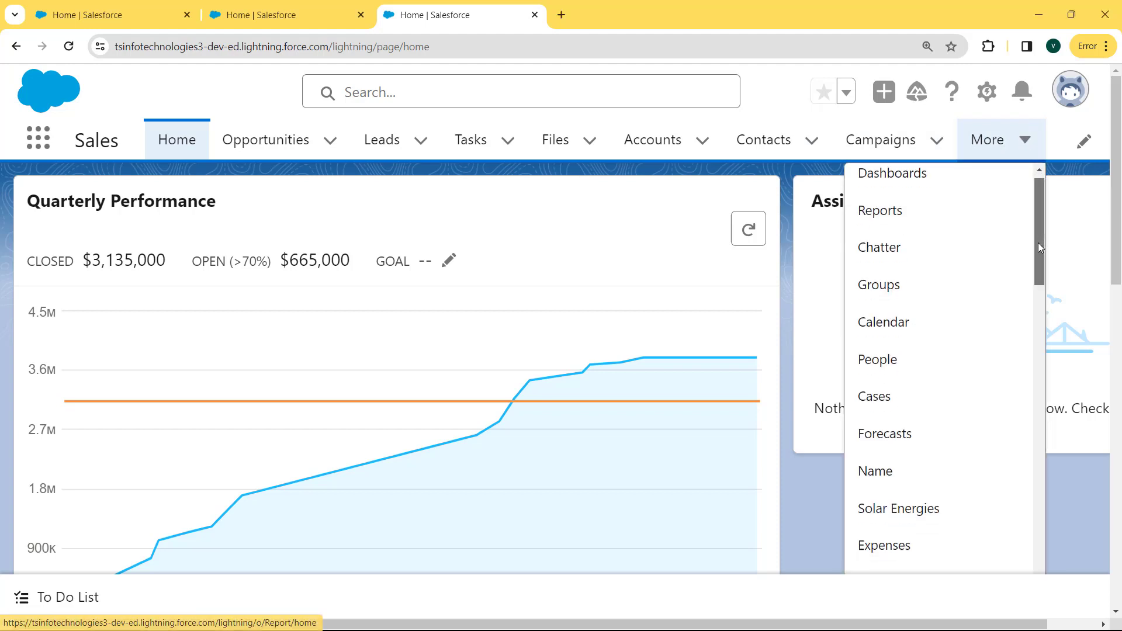
drag(1040, 246, 1039, 313)
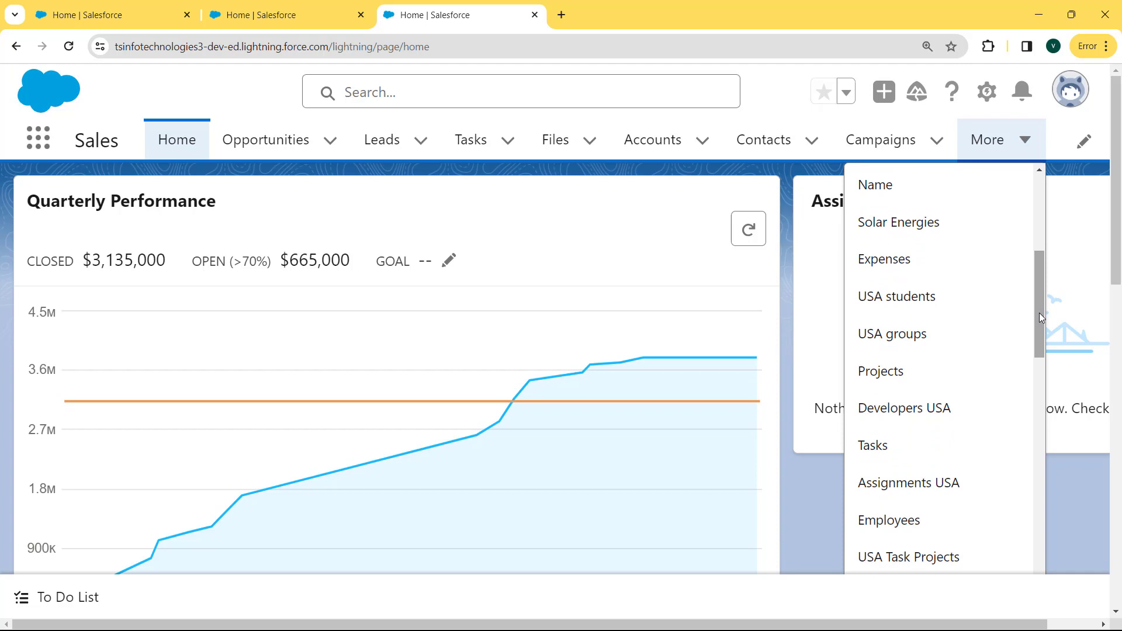
click(910, 381)
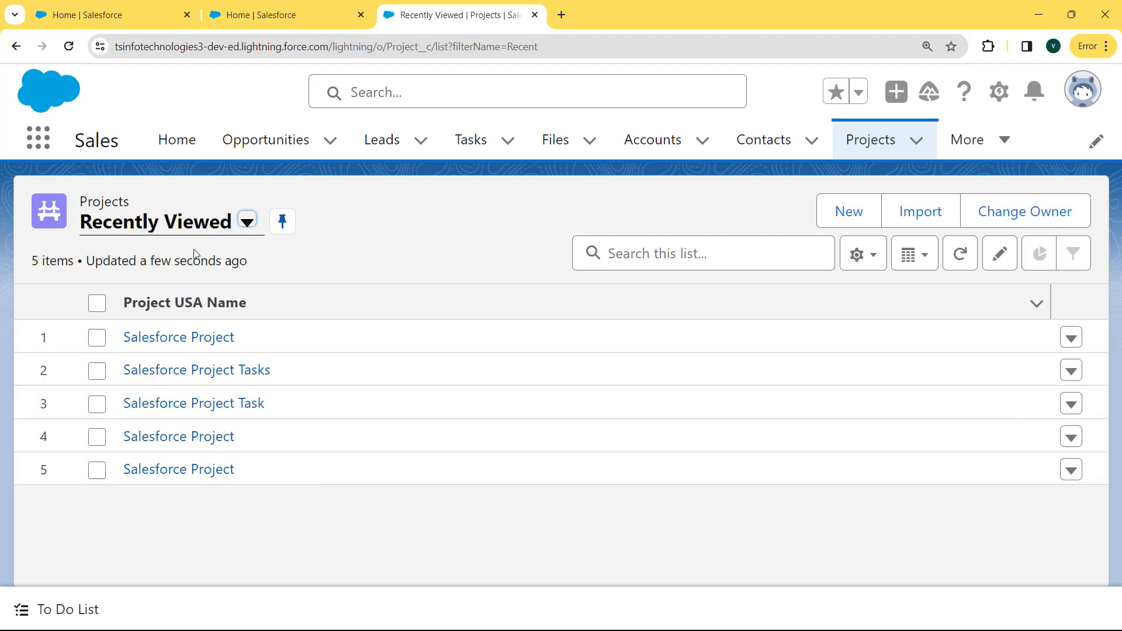
Start a new Project record, check the options offered for Project Status and close the form without saving
click(837, 219)
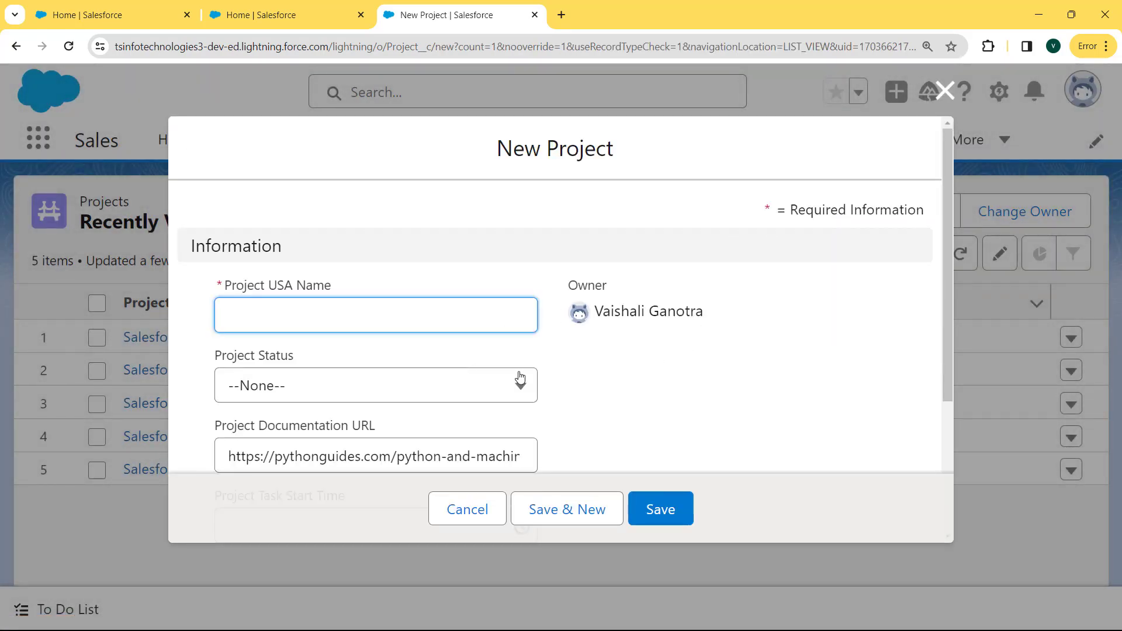
click(520, 393)
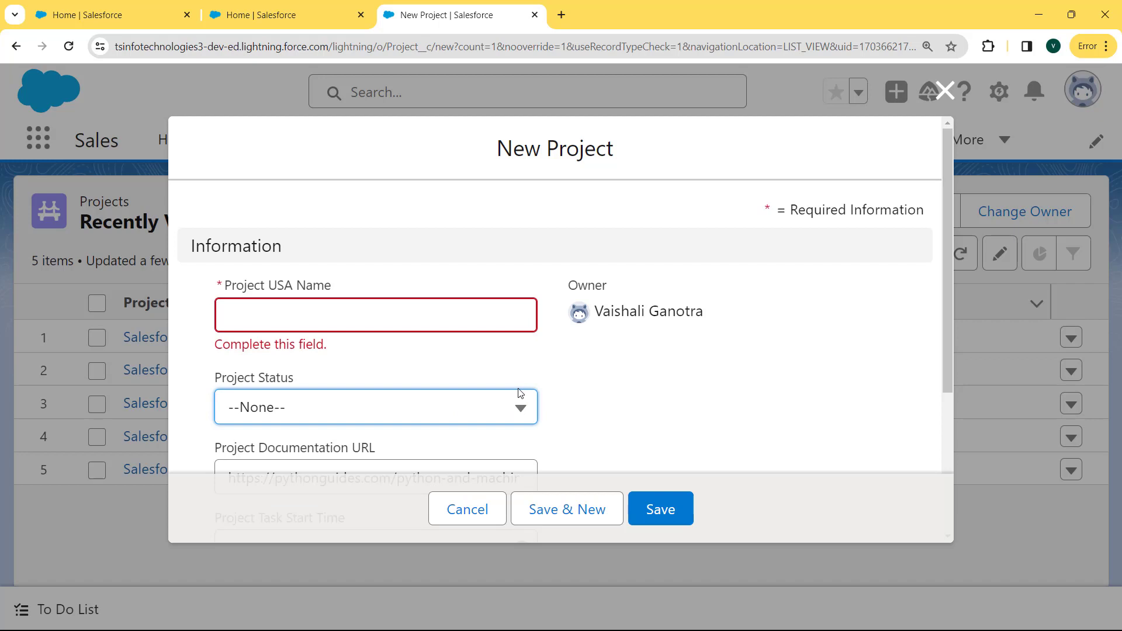
click(519, 406)
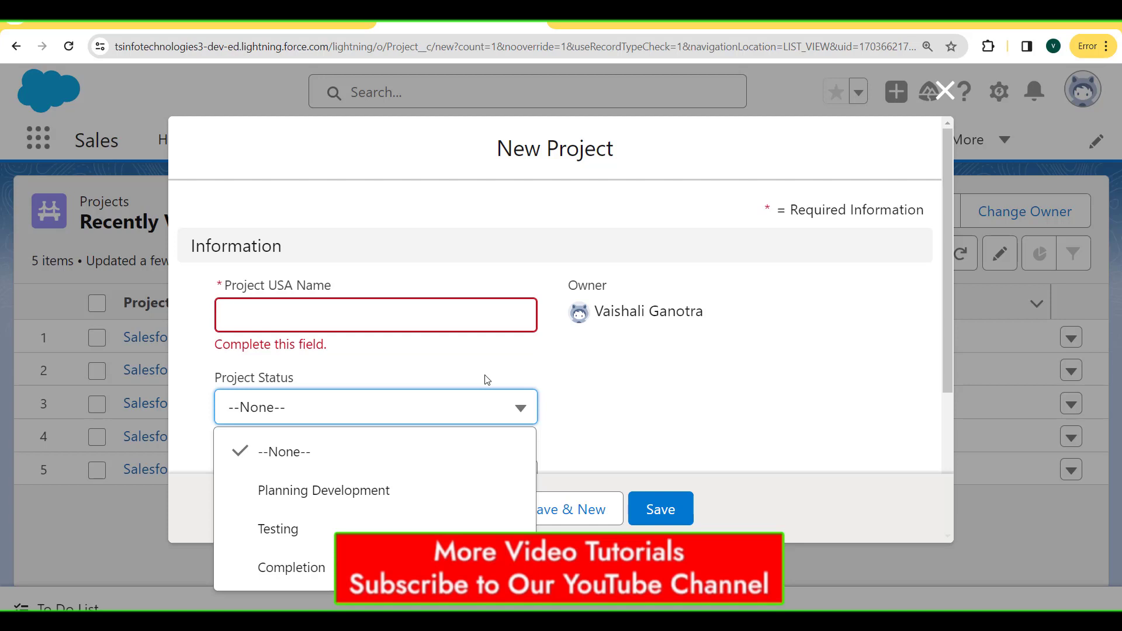
click(945, 90)
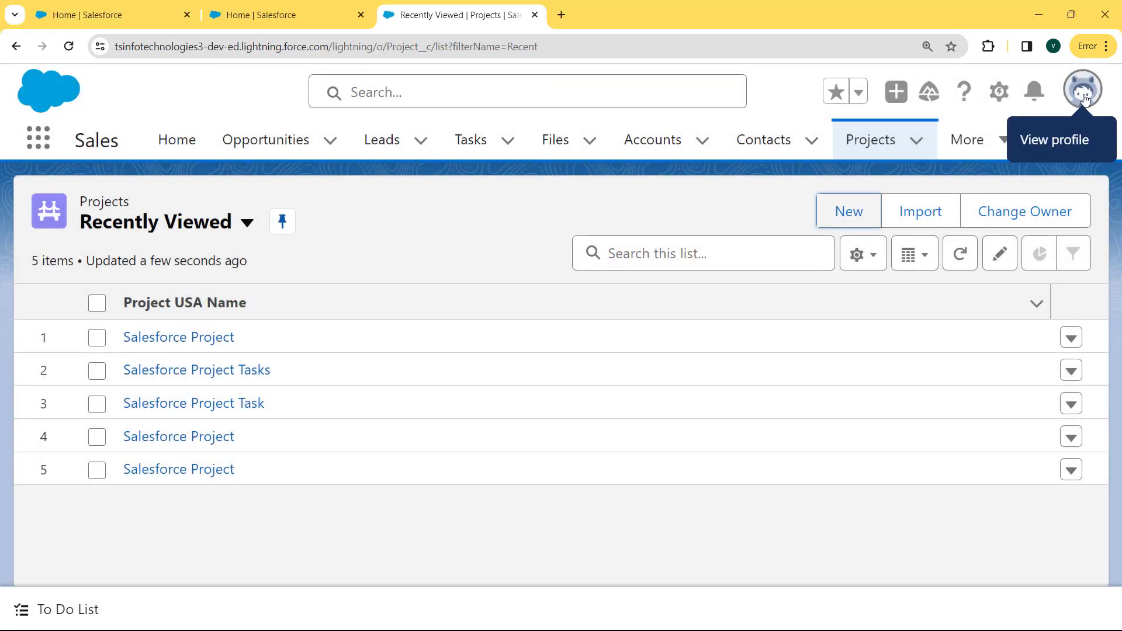
Switch to Salesforce Classic and open Setup from the user's account options
click(1084, 93)
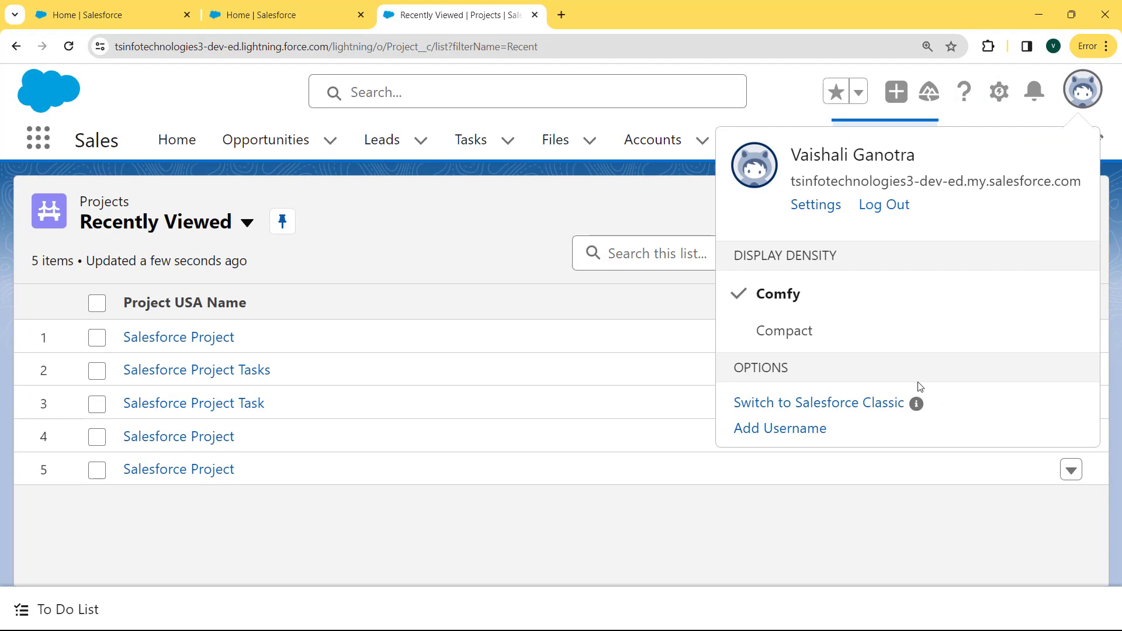
click(808, 408)
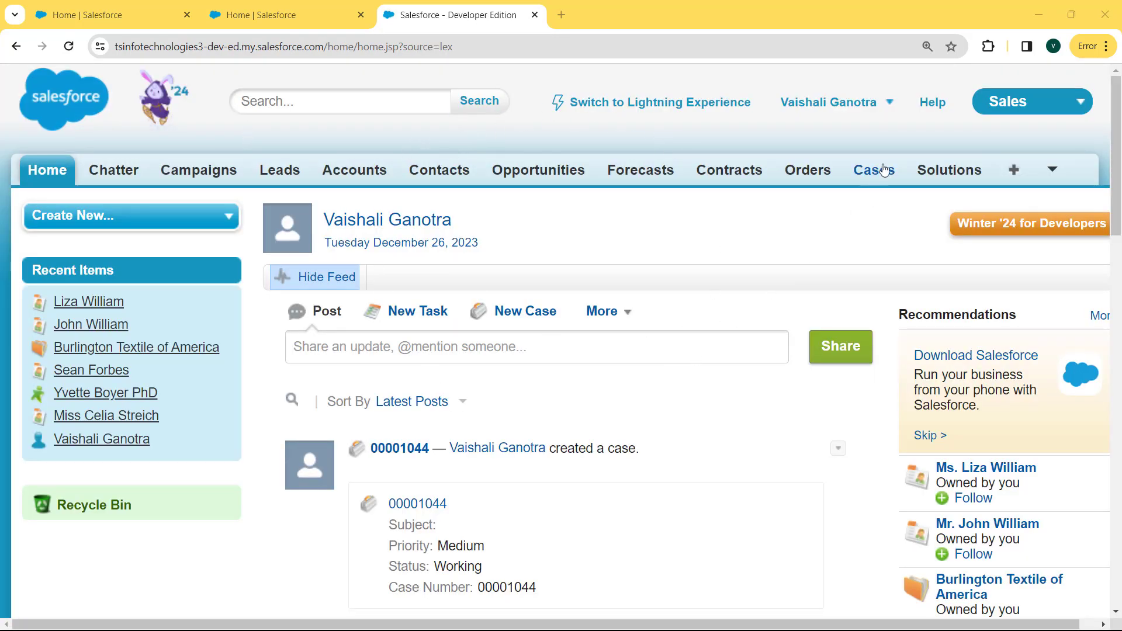
click(890, 104)
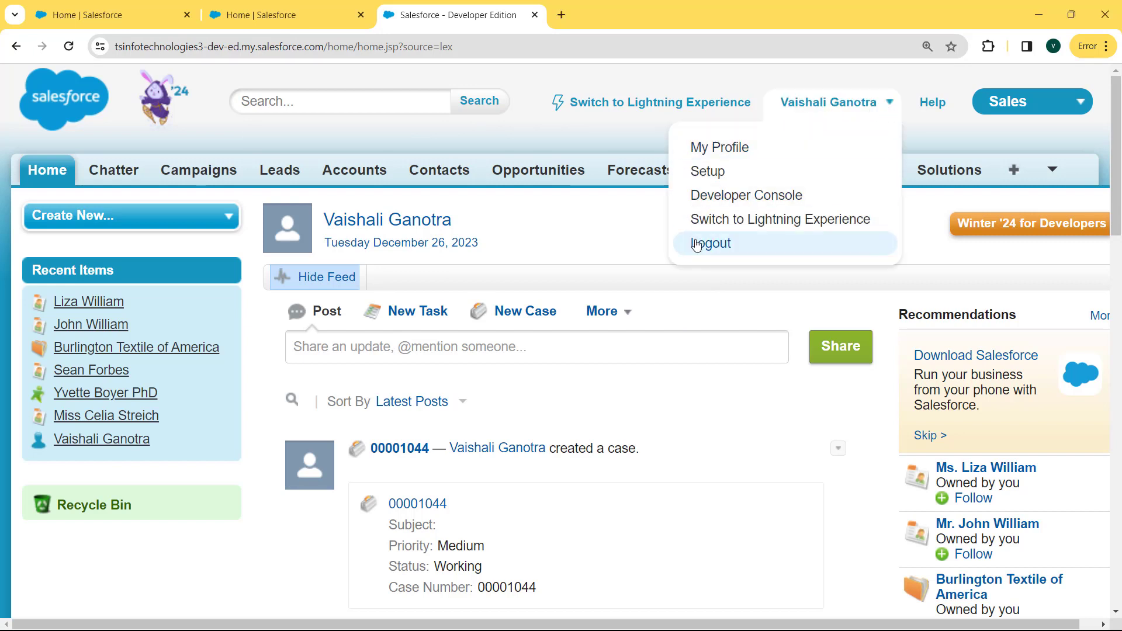
click(712, 173)
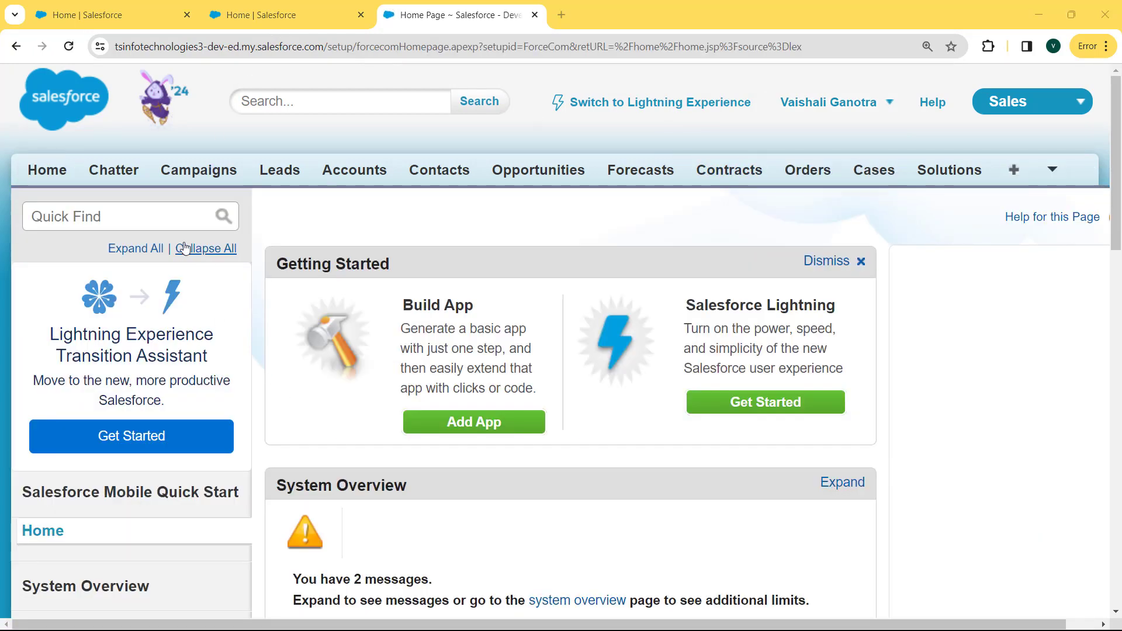
Search Setup for "object", open the custom objects list and open the Student Application object
click(167, 214)
text(object)
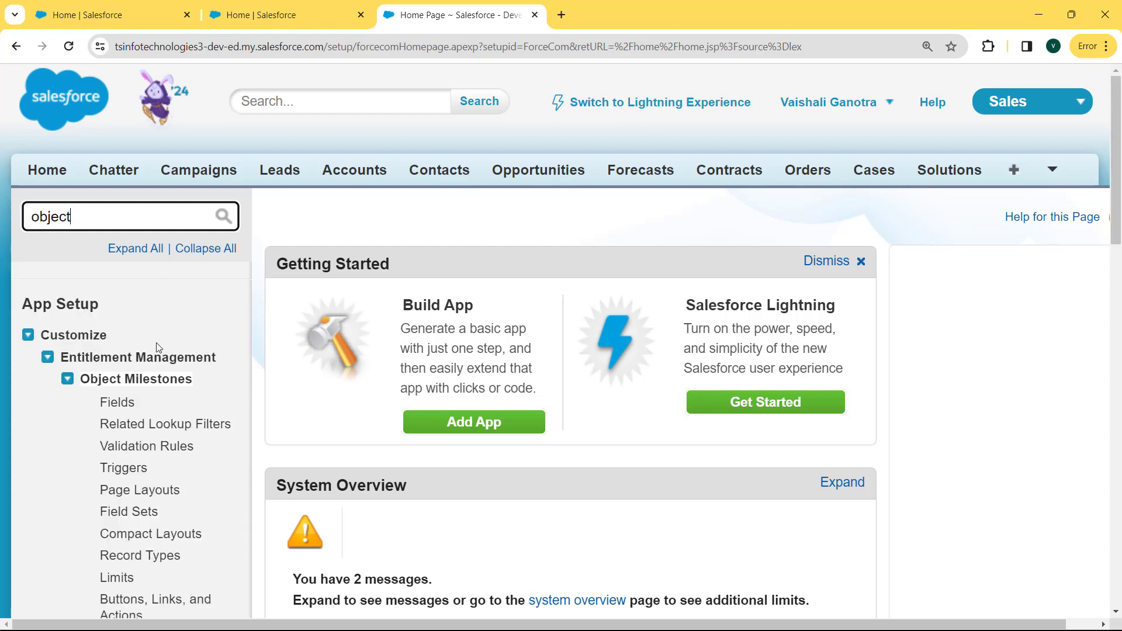
click(27, 336)
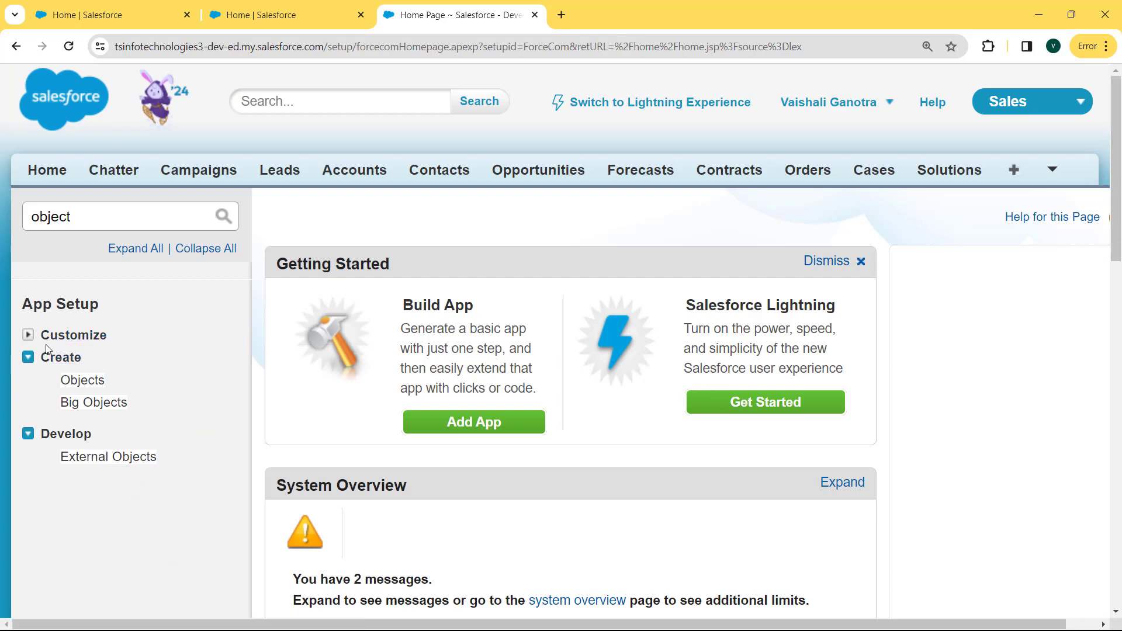
click(83, 381)
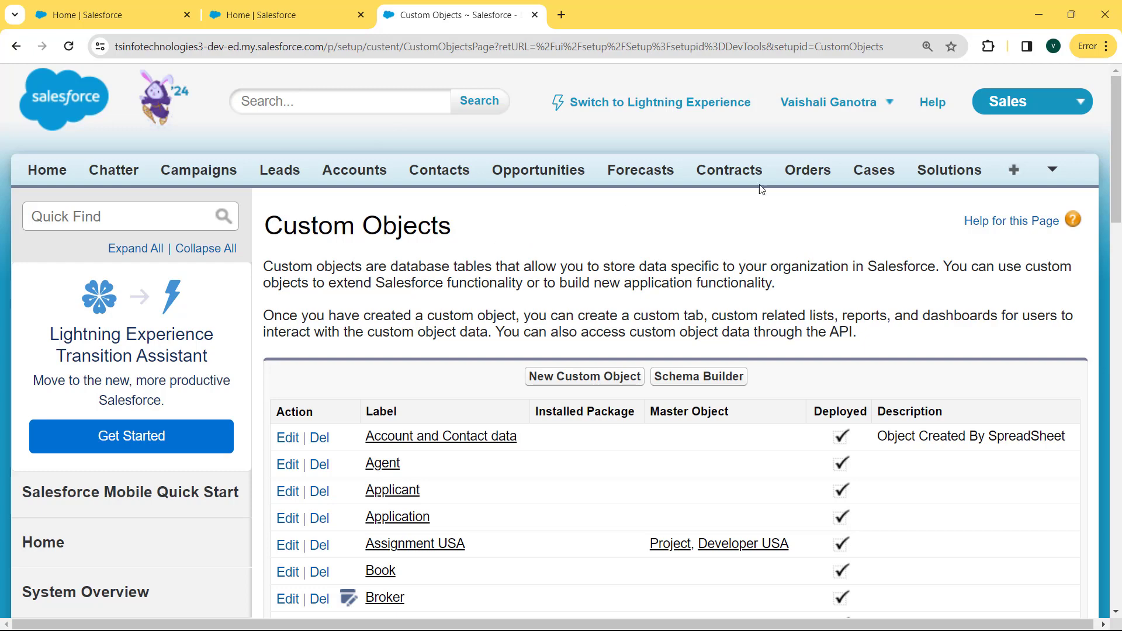
drag(1119, 159, 1120, 366)
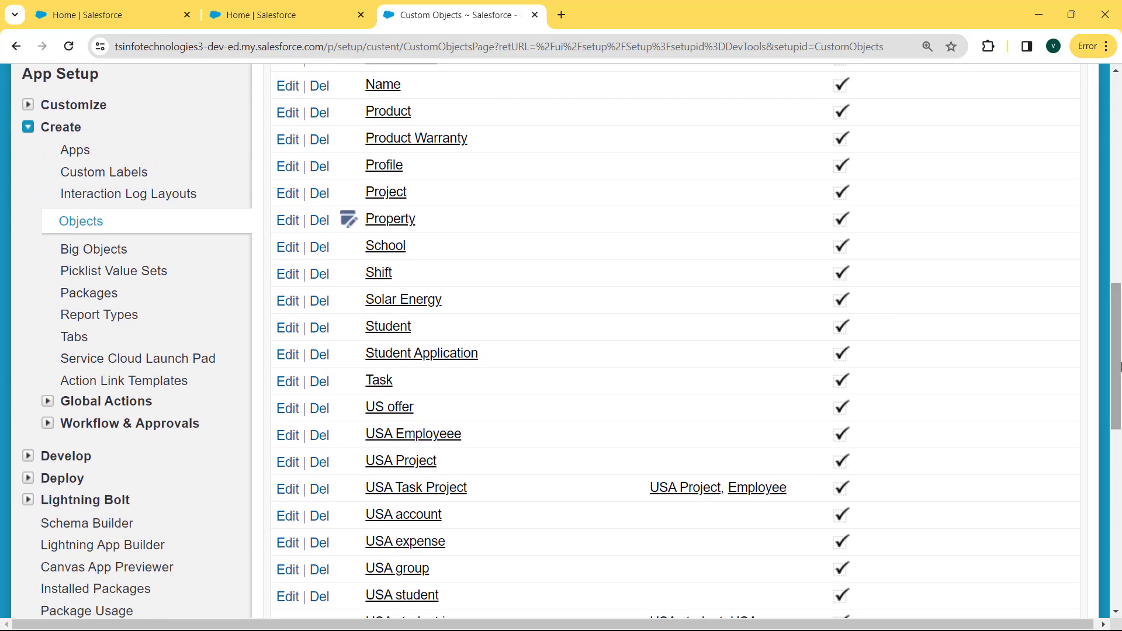
click(442, 359)
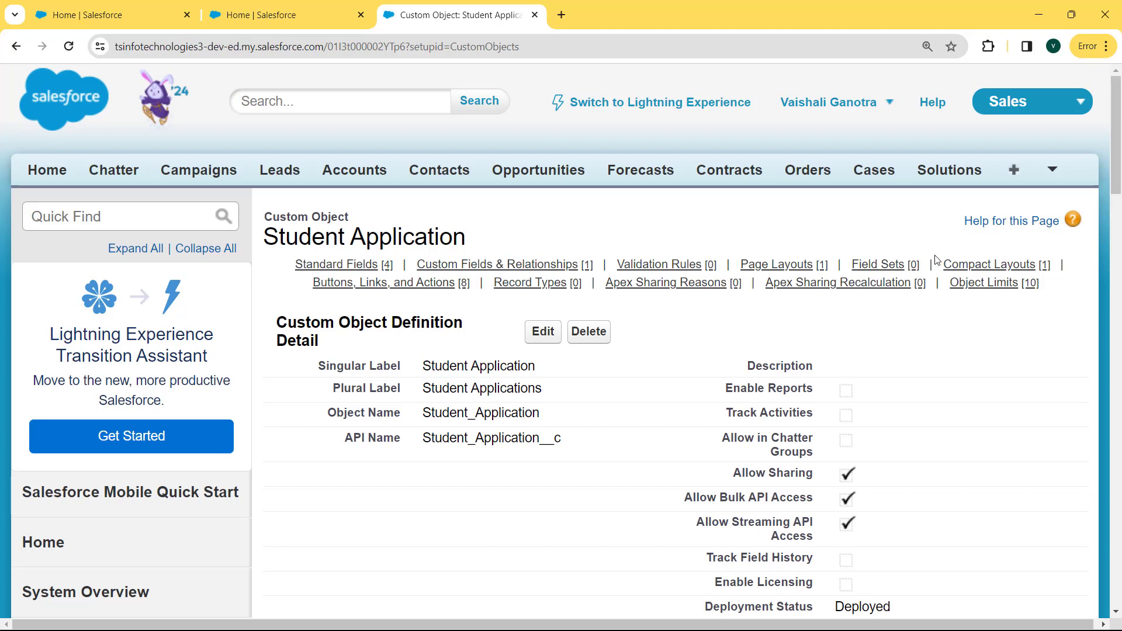
Open the Student Application object's Application Progress custom field for editing and start changing its field type
drag(1117, 166, 1117, 196)
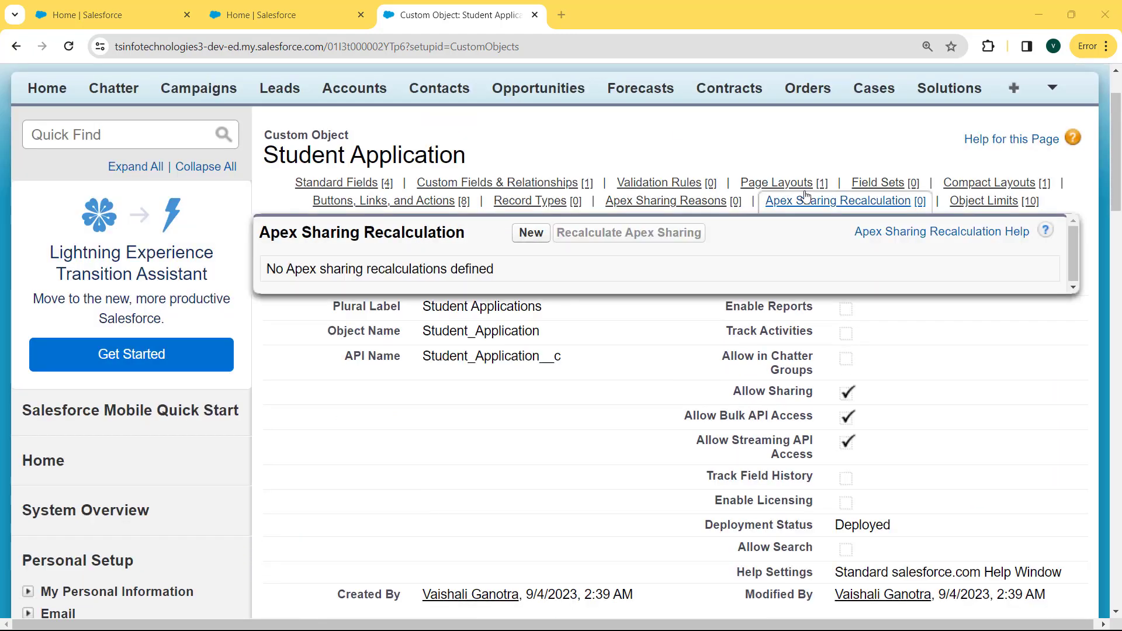
drag(1119, 131, 1119, 237)
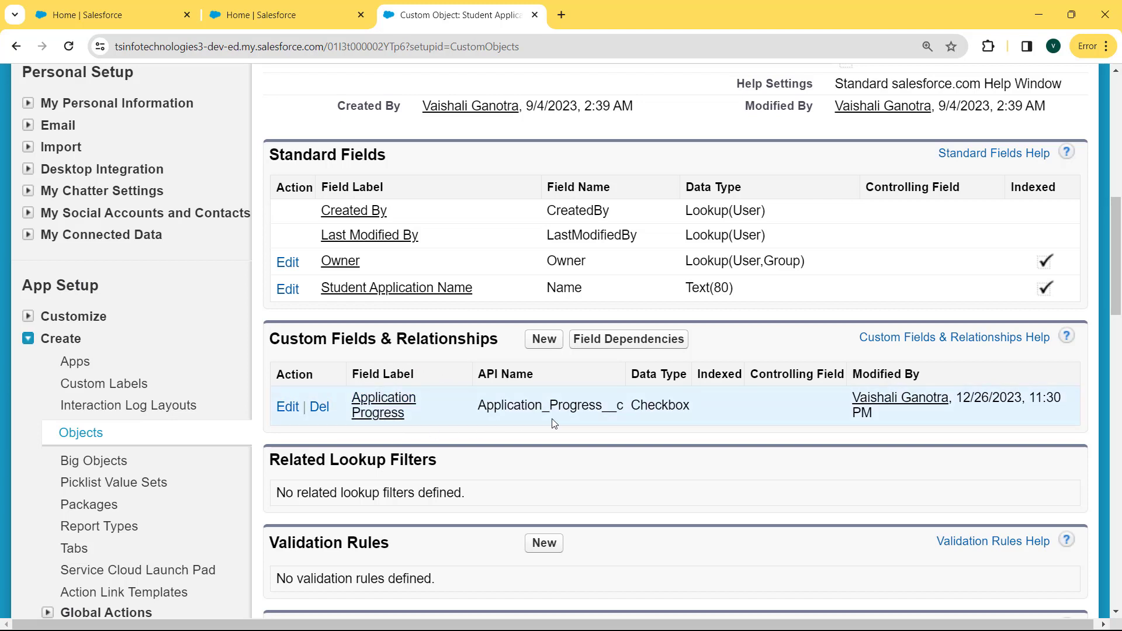
drag(697, 408, 625, 410)
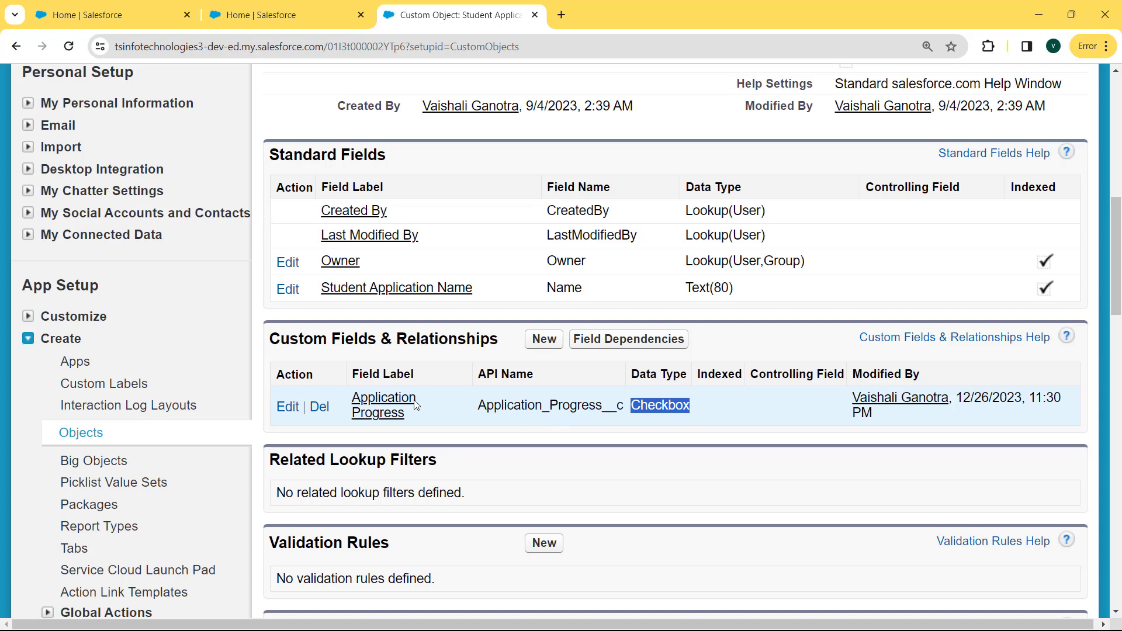
click(367, 404)
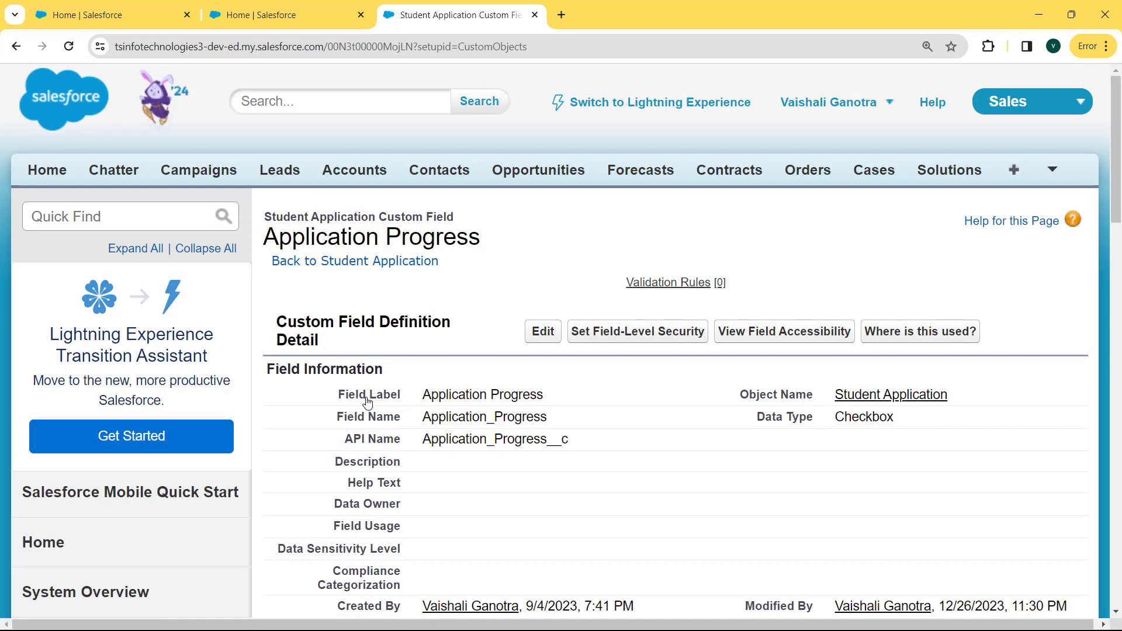
click(540, 341)
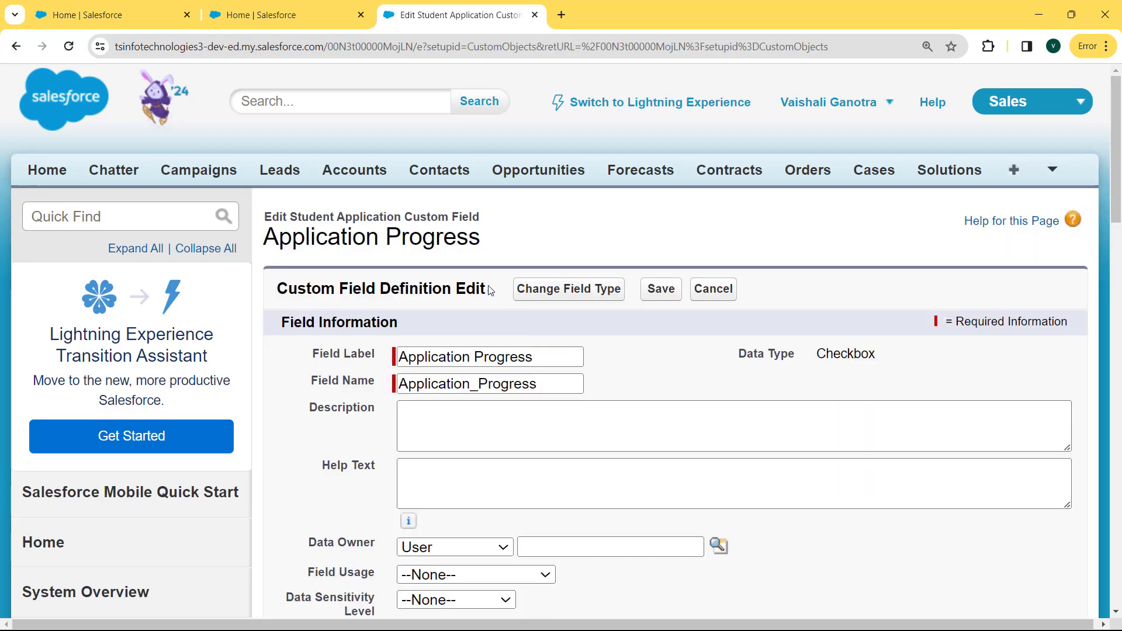
click(533, 298)
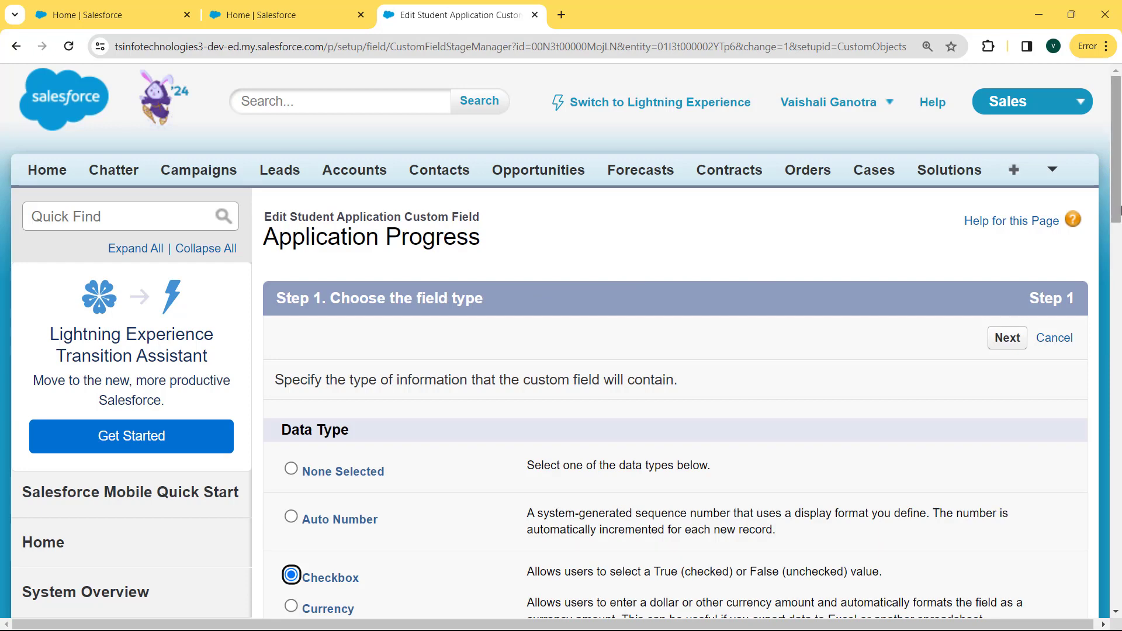
Choose Picklist as Application Progress's data type, accept the data loss warning and continue to the details
drag(1119, 207, 1120, 291)
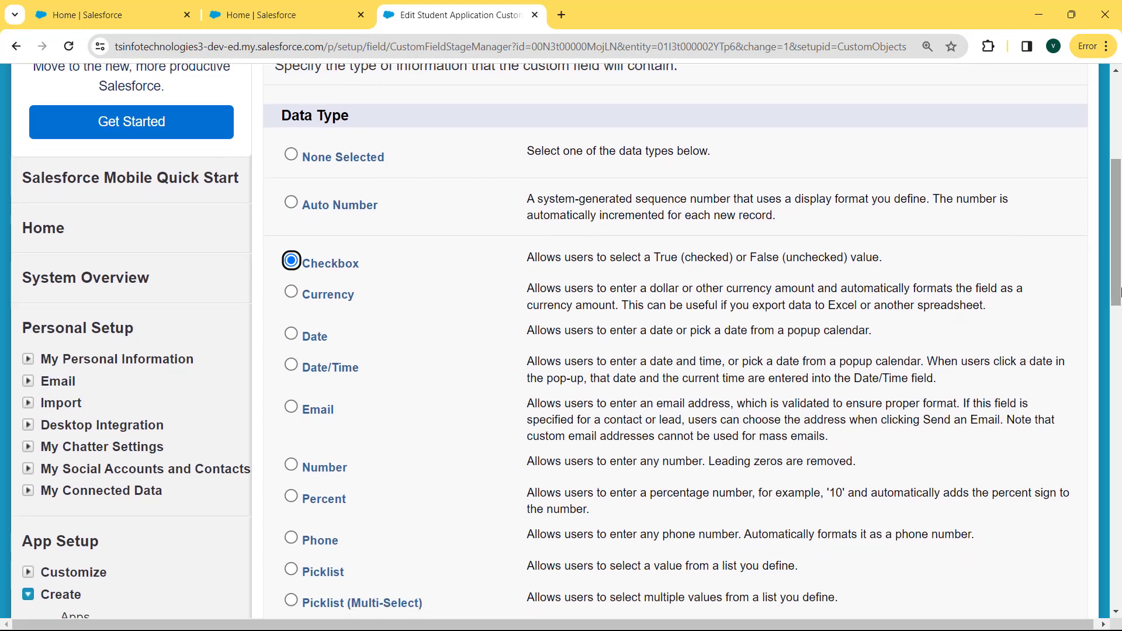
drag(399, 265, 265, 263)
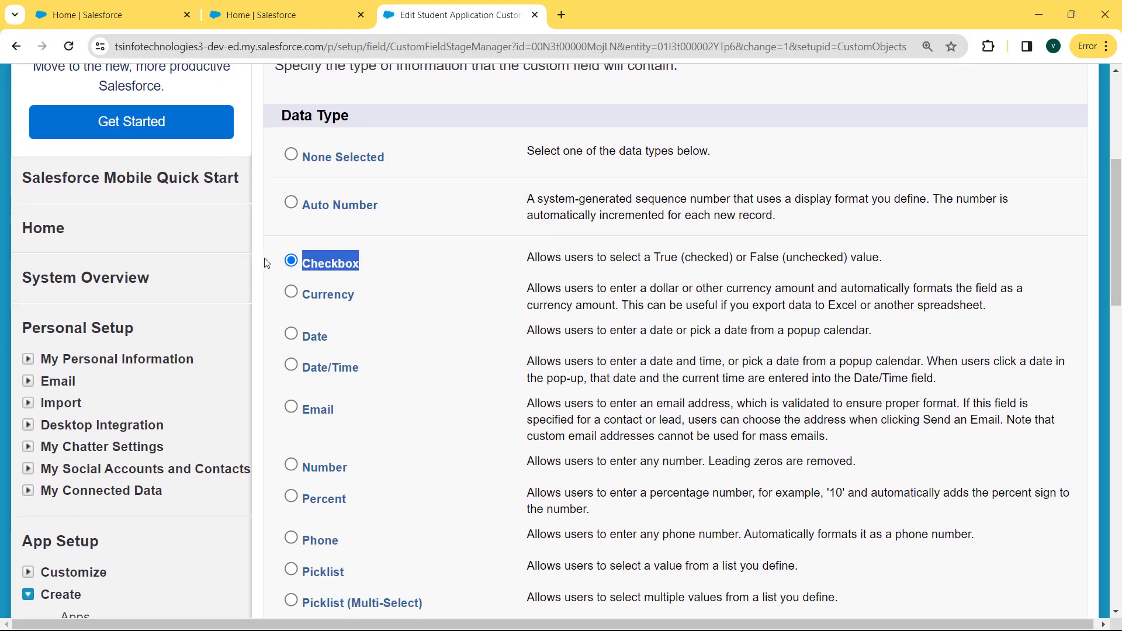
drag(1119, 244, 1119, 316)
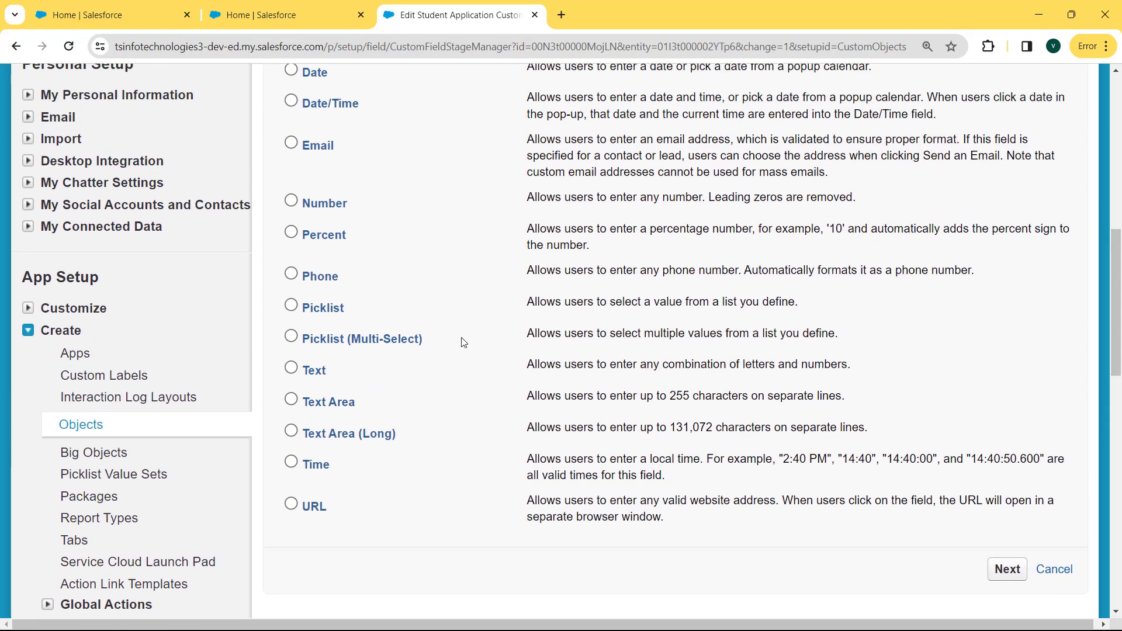
click(290, 307)
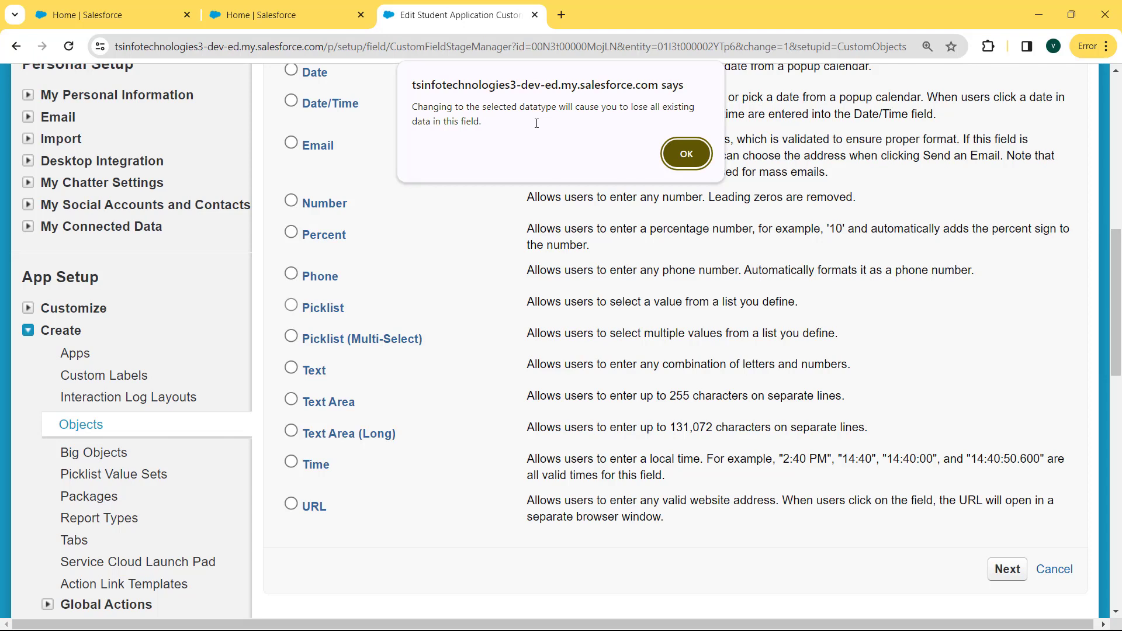
click(686, 155)
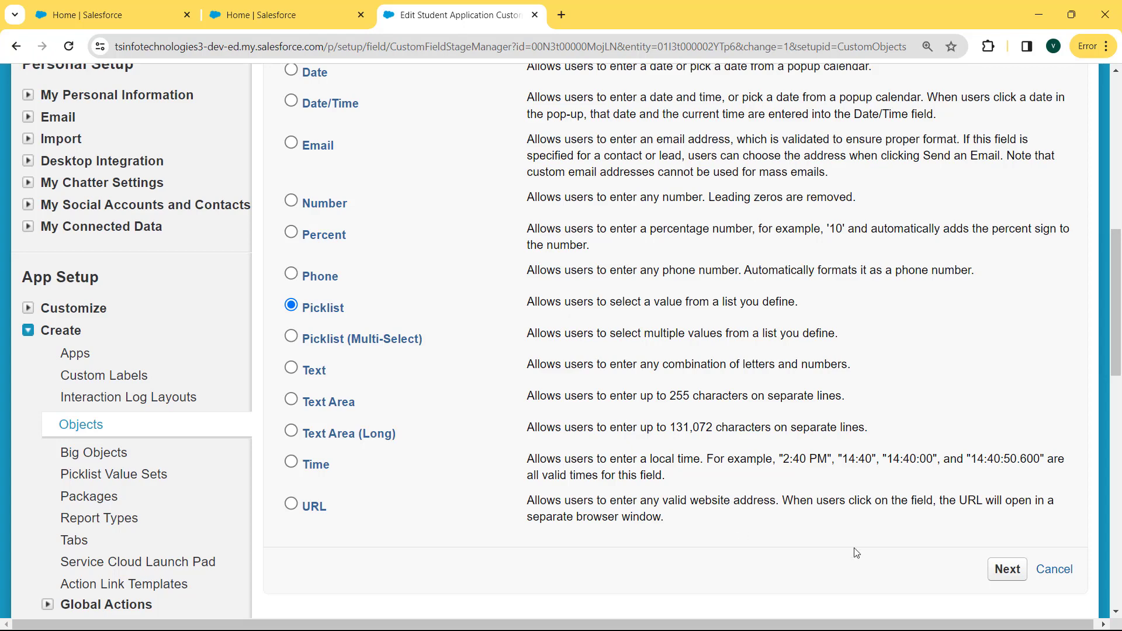
click(1006, 569)
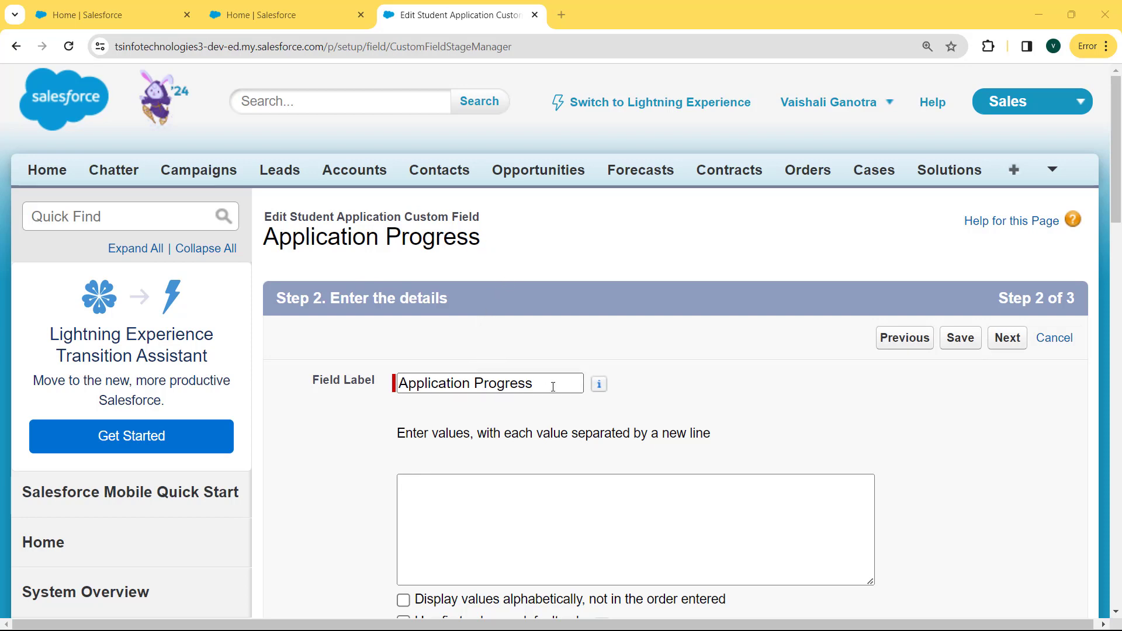
Enter the picklist values "Not Started", "In Progress", "Submitted", "Under Review", "Accepted" and "Rejected" on separate lines for Application Progress
click(497, 491)
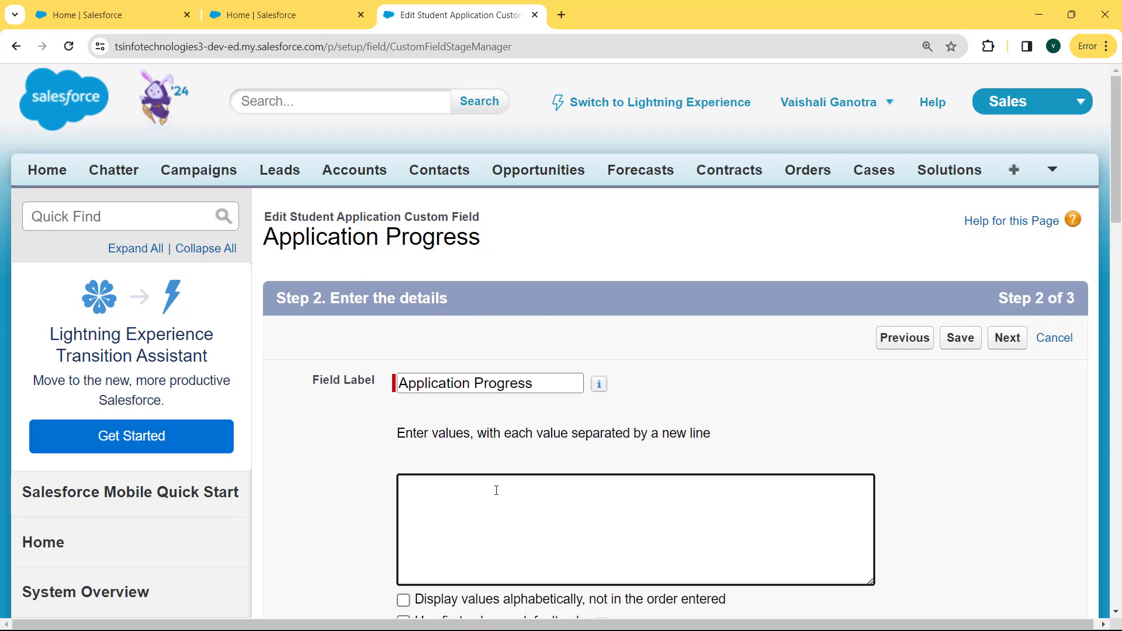
text(N)
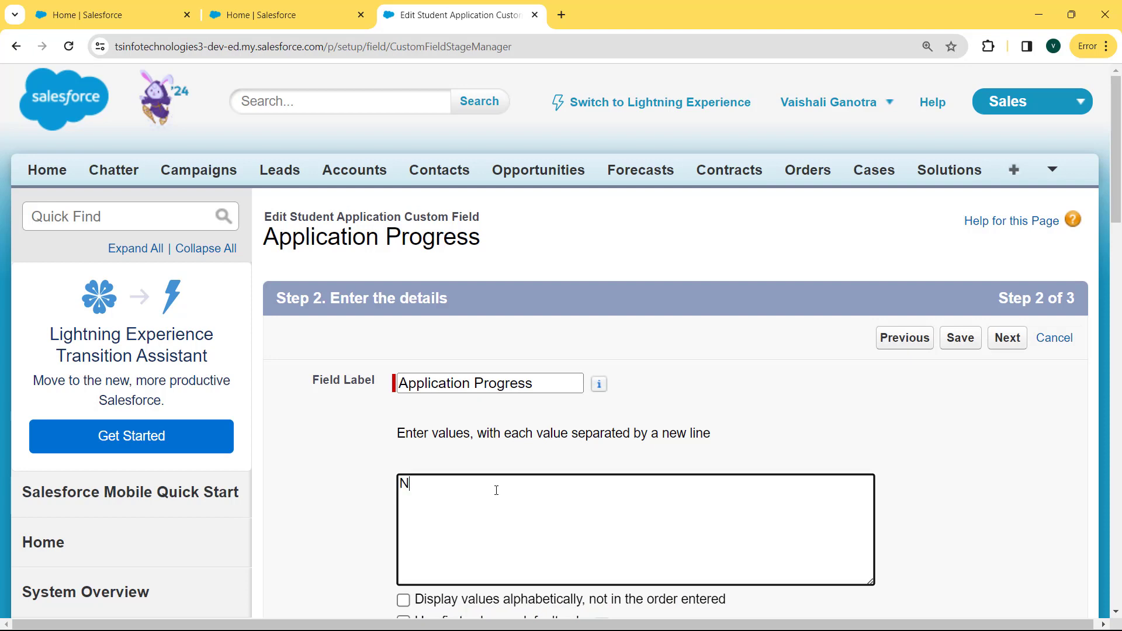
text(ot Started )
text(In Progress )
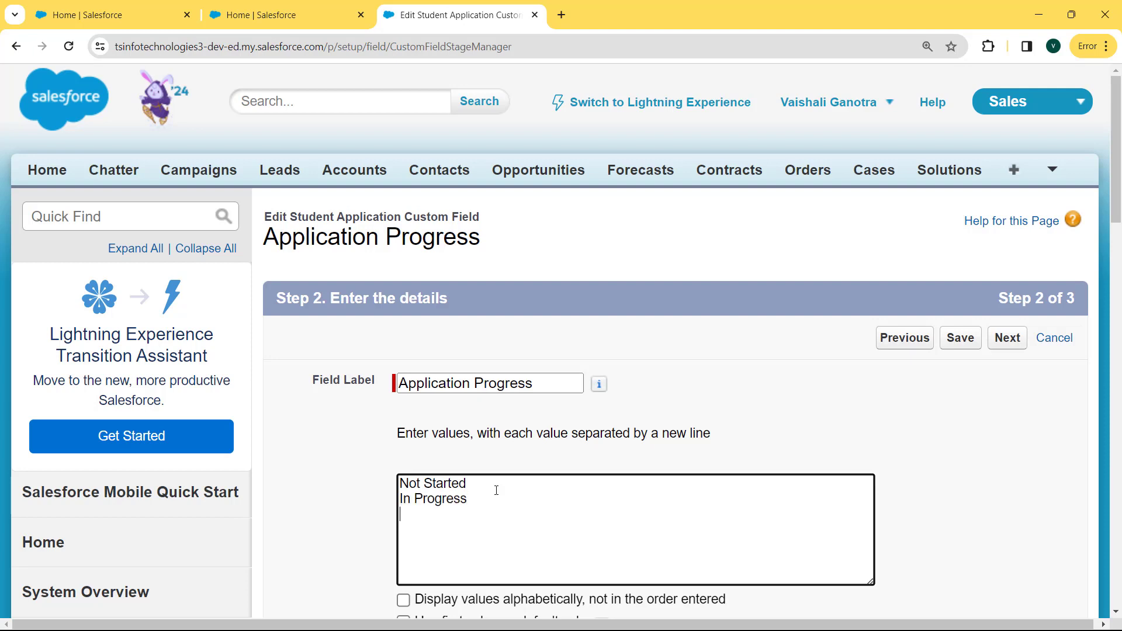
text(Submitted )
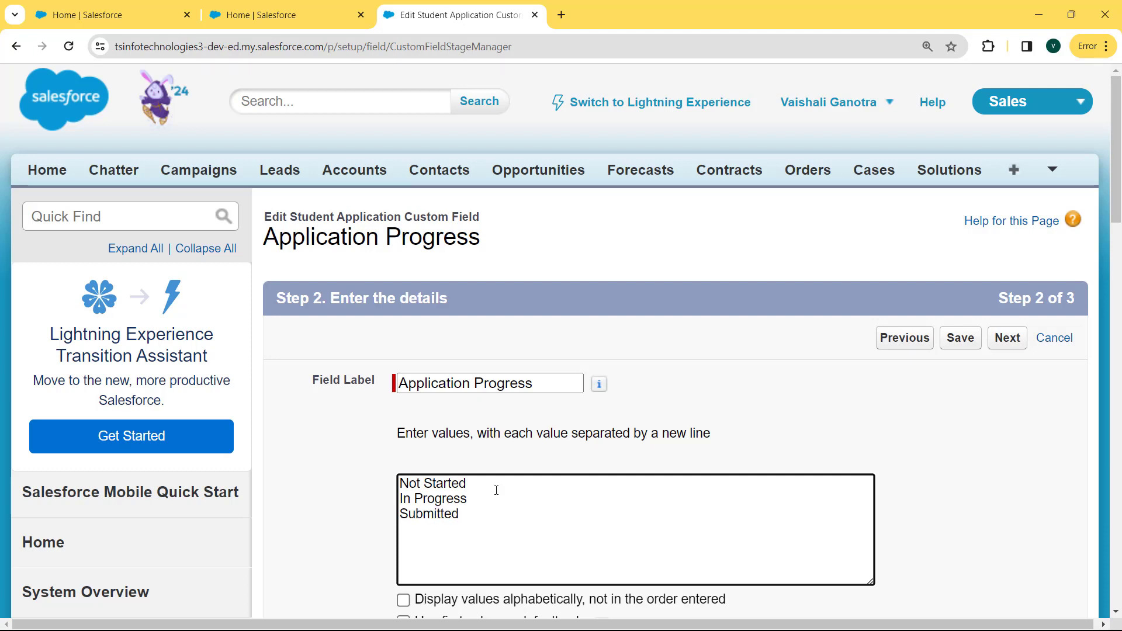
text(Under Review)
text(Acc)
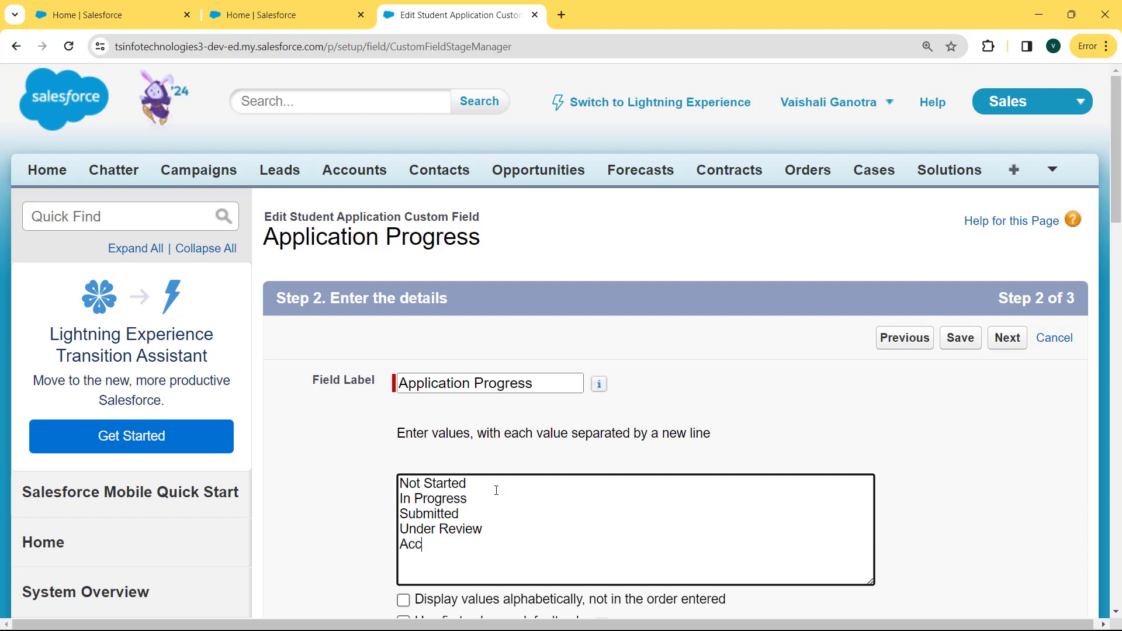
text(epted Rejected)
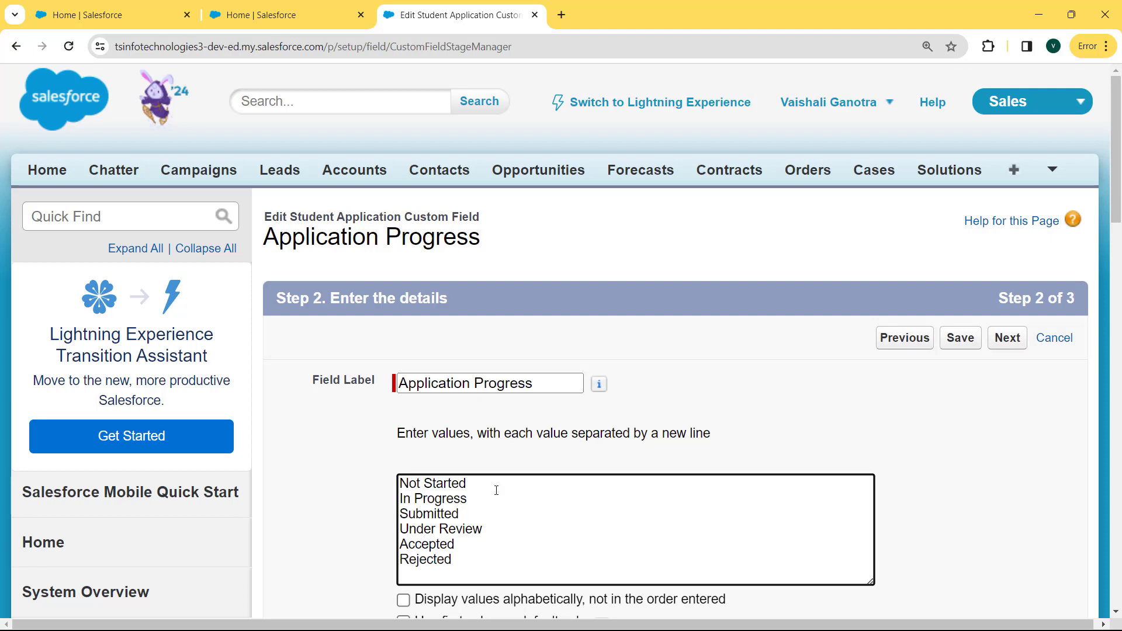
Save the Application Progress type change and check its data type in the Student Application object's custom fields
scroll(1118, 221, down, 1)
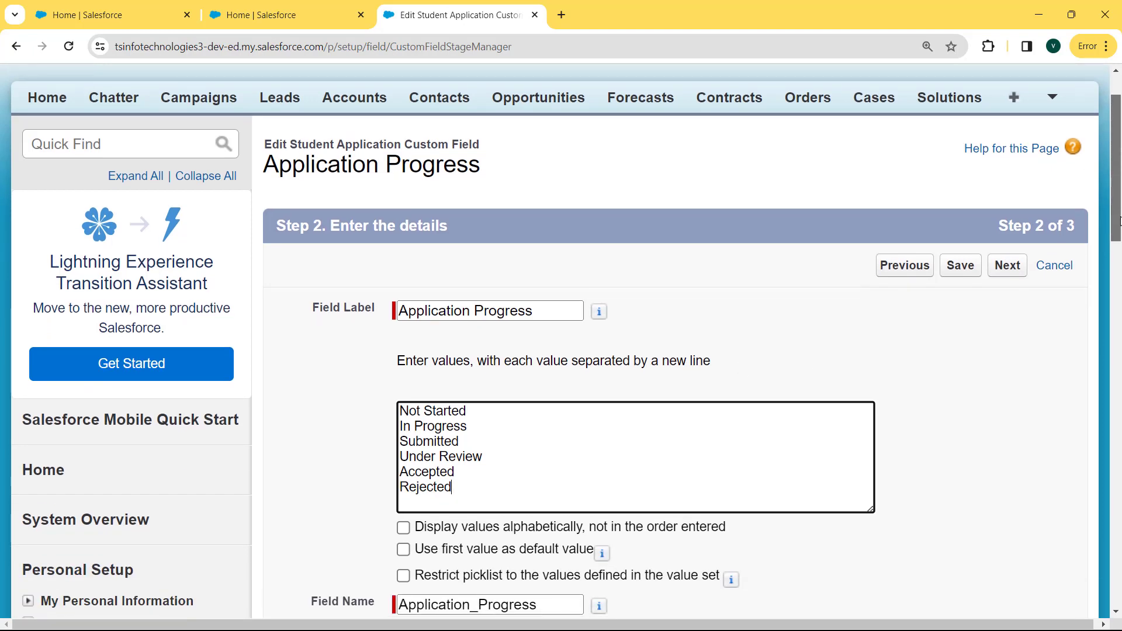
click(962, 270)
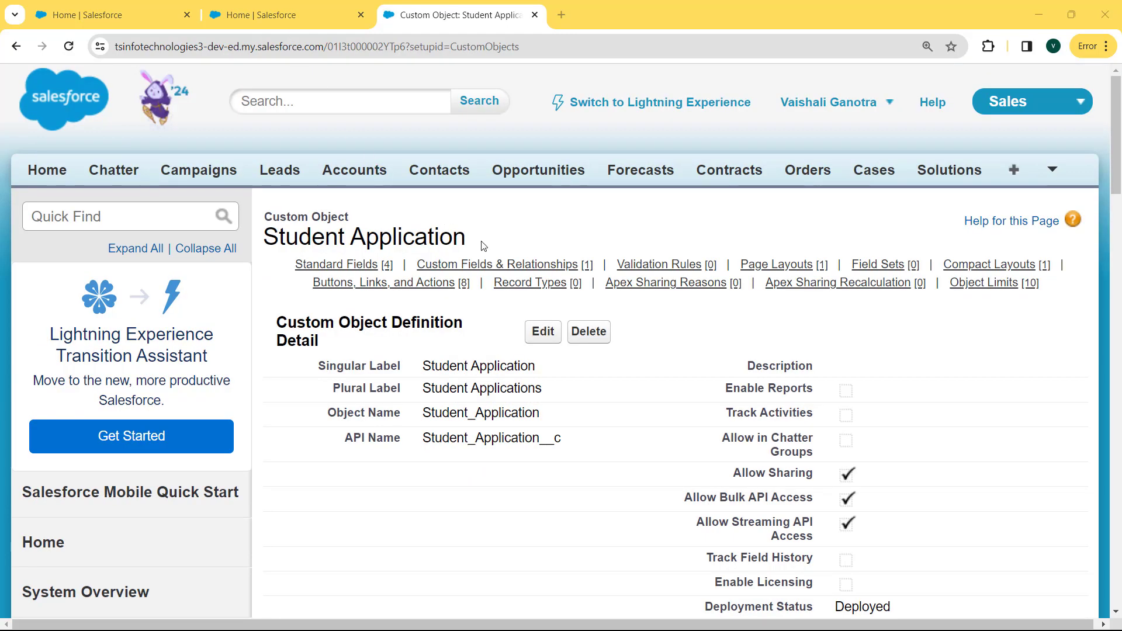
drag(475, 241, 261, 226)
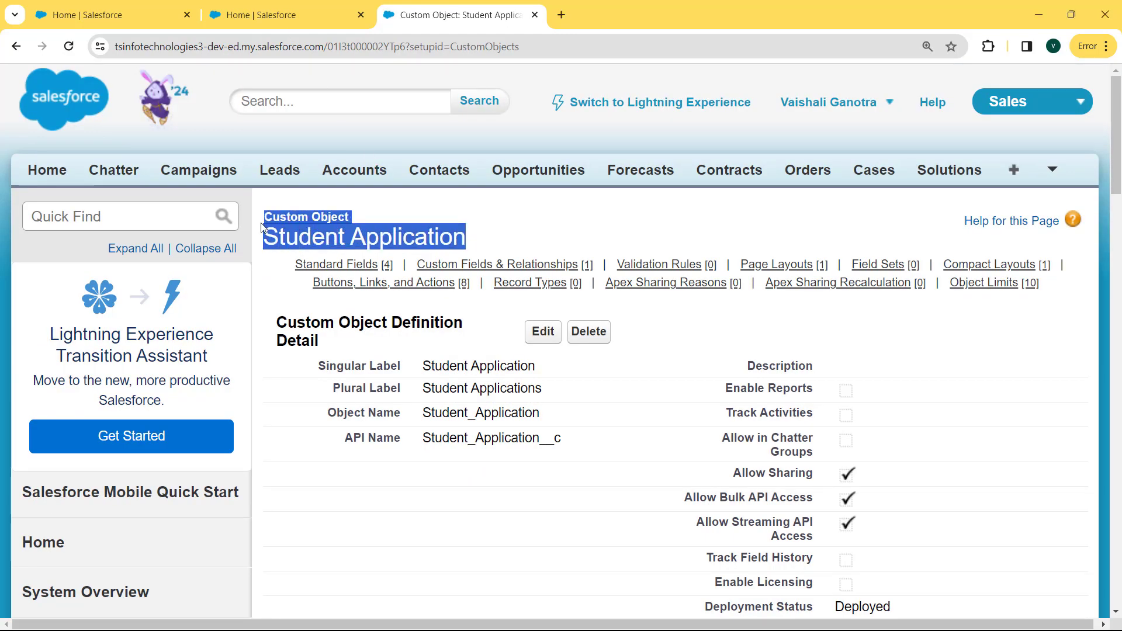
drag(1119, 148, 1120, 279)
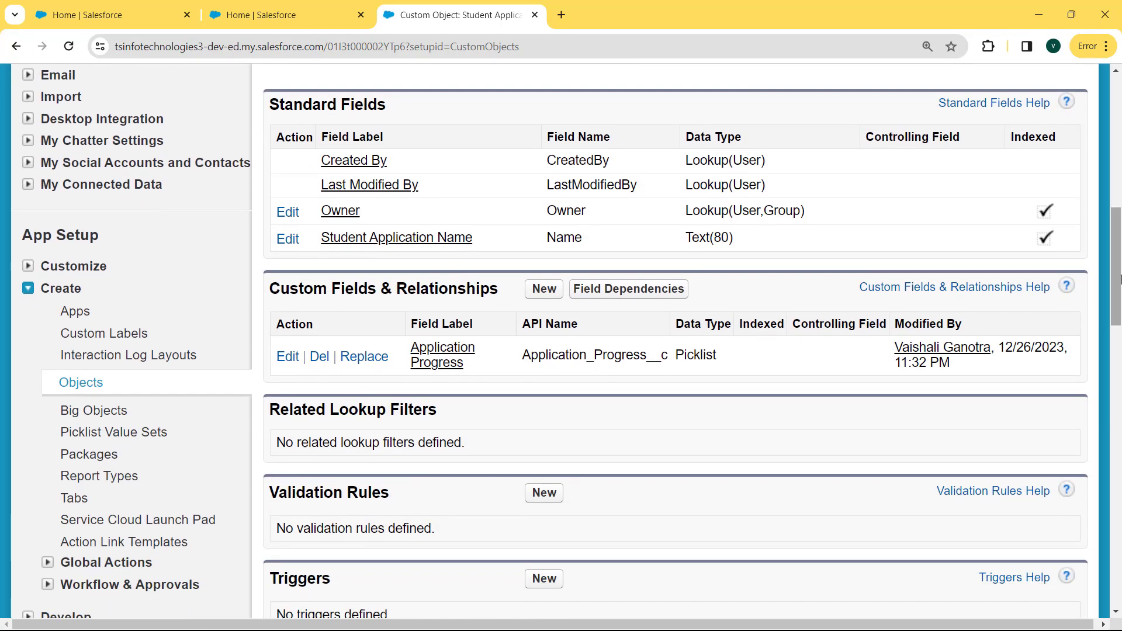
Start a new Student Application record and check the options offered by its Application Progress picklist
drag(268, 290, 736, 373)
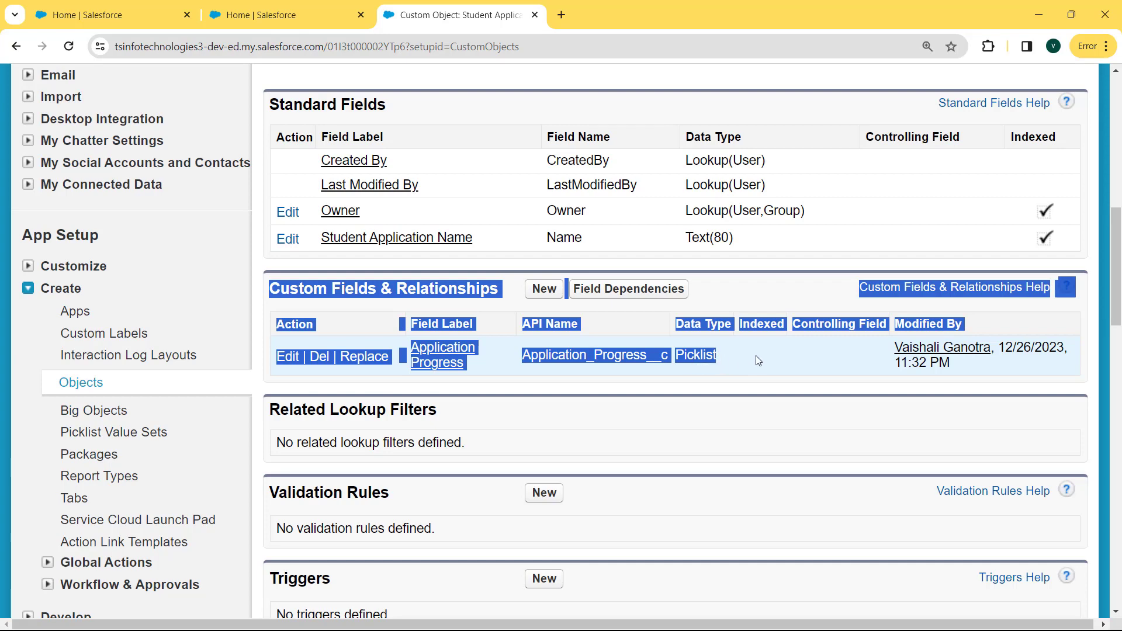
drag(1116, 248, 1121, 104)
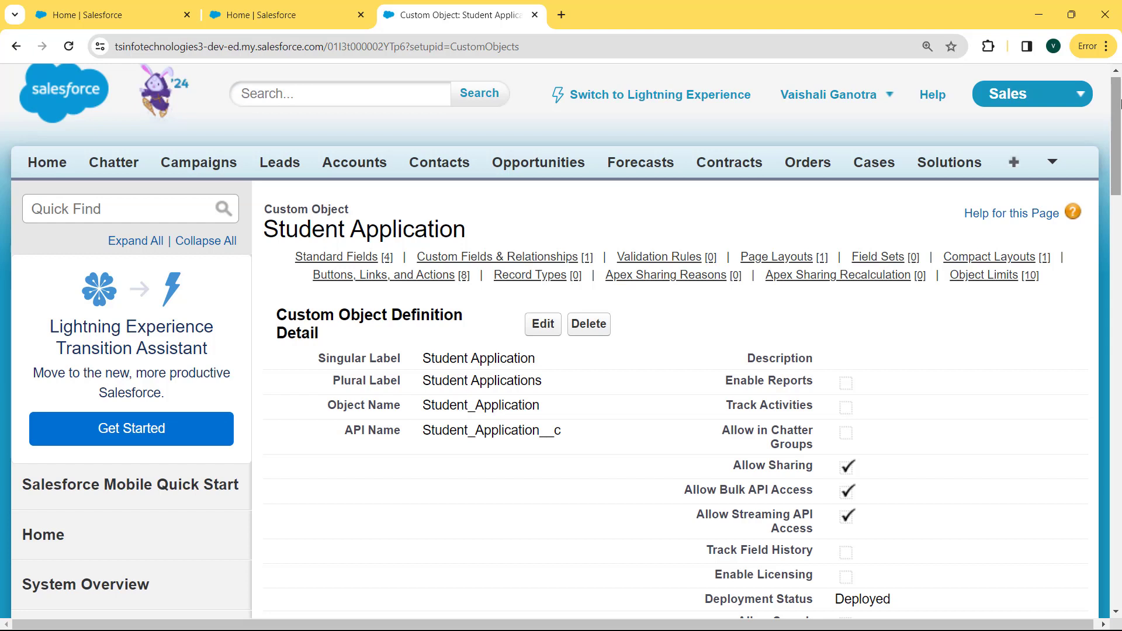
click(1053, 162)
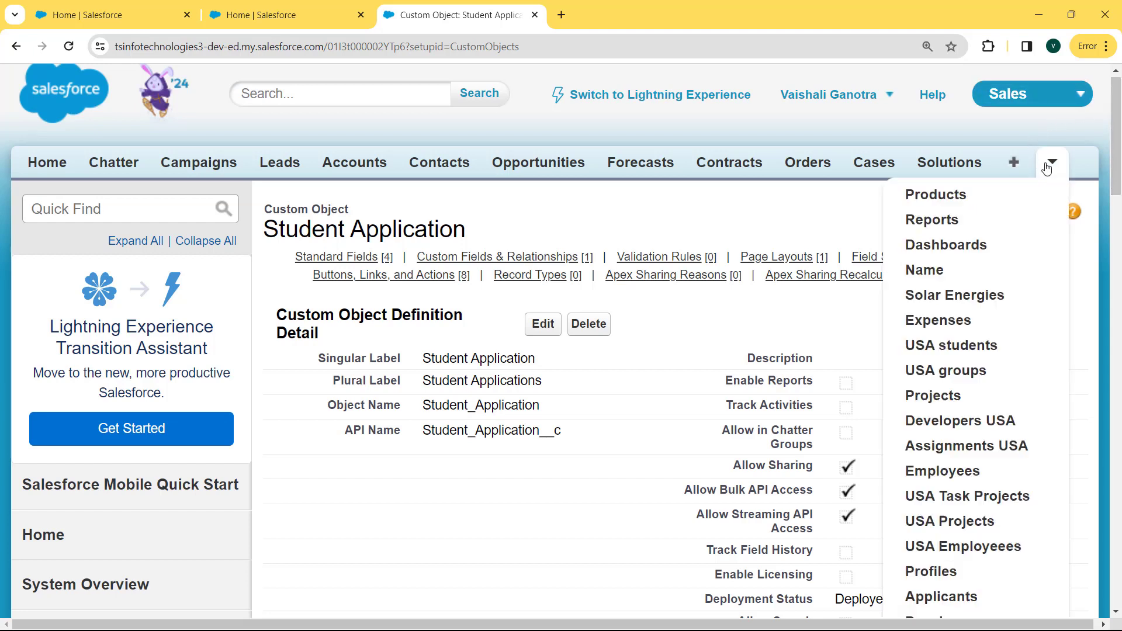
drag(1117, 187, 1119, 263)
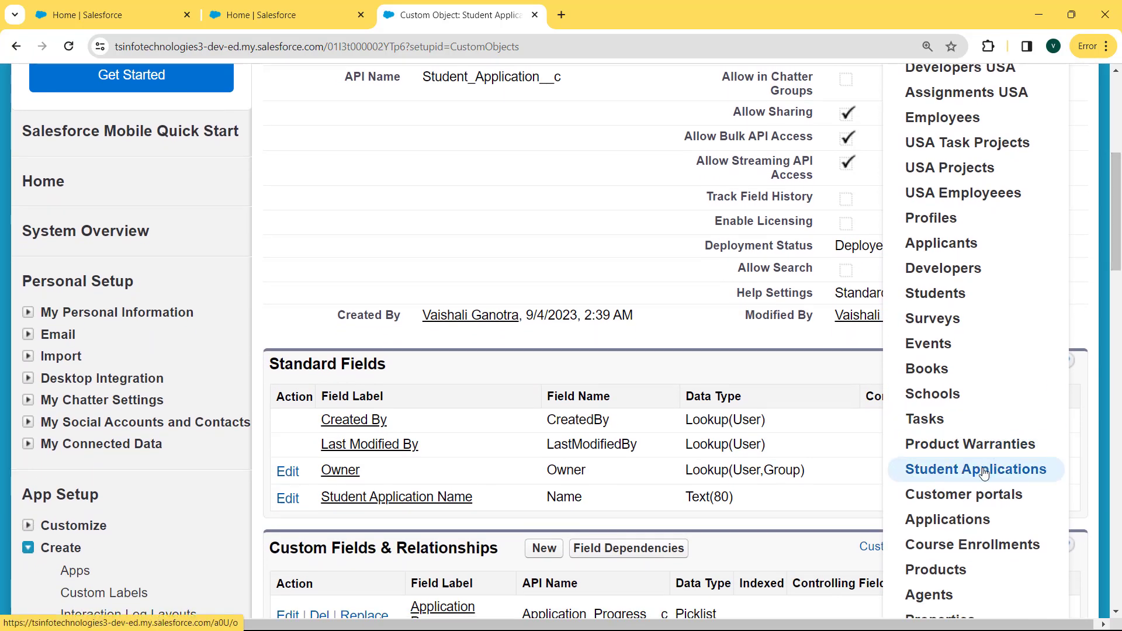
click(985, 471)
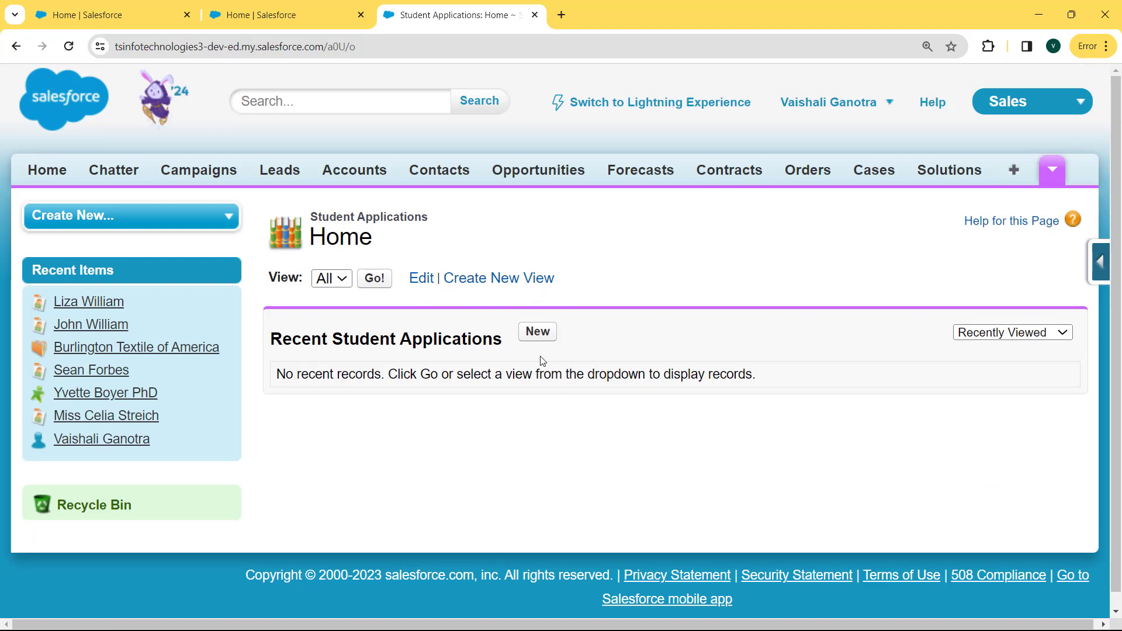
click(542, 338)
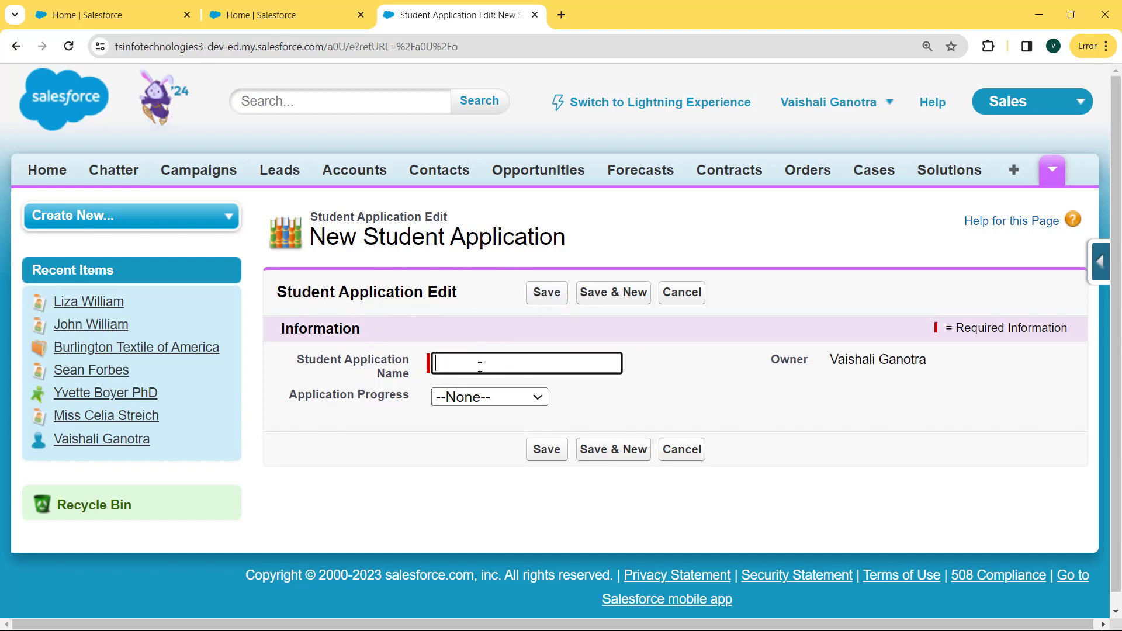
click(458, 403)
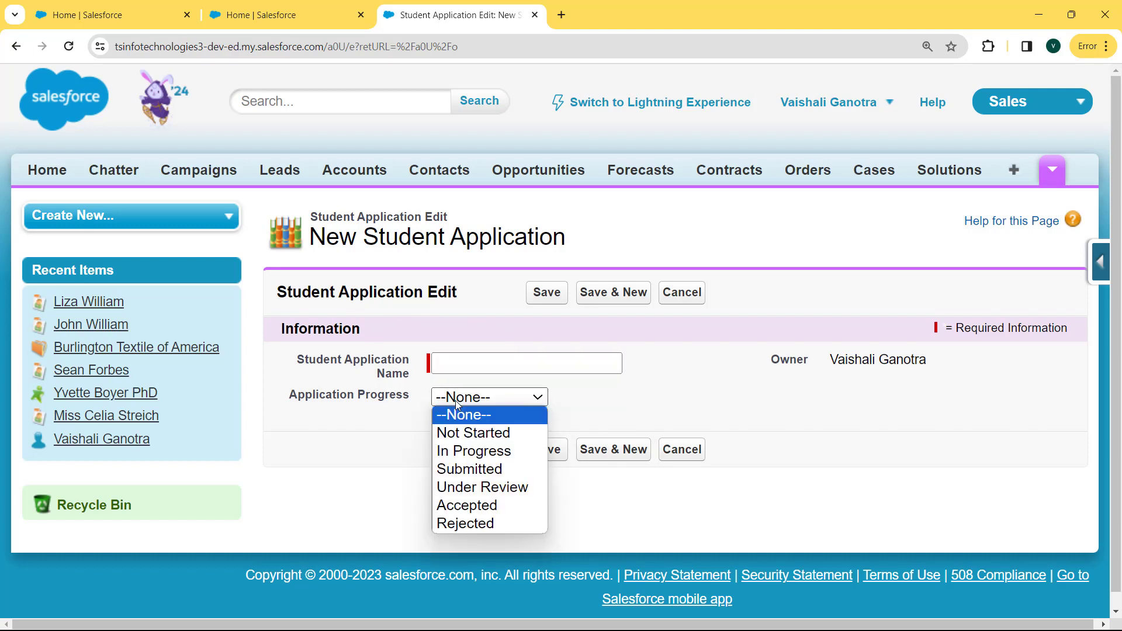